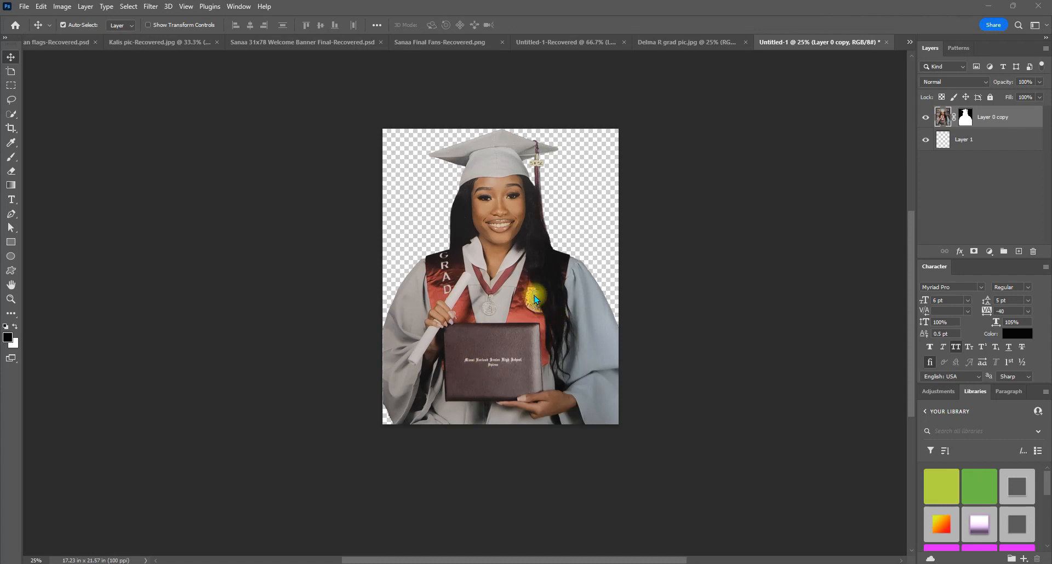
# - View the finished graduation photo document for comparison and return to the Untitled-1 document
pyautogui.click(685, 43)
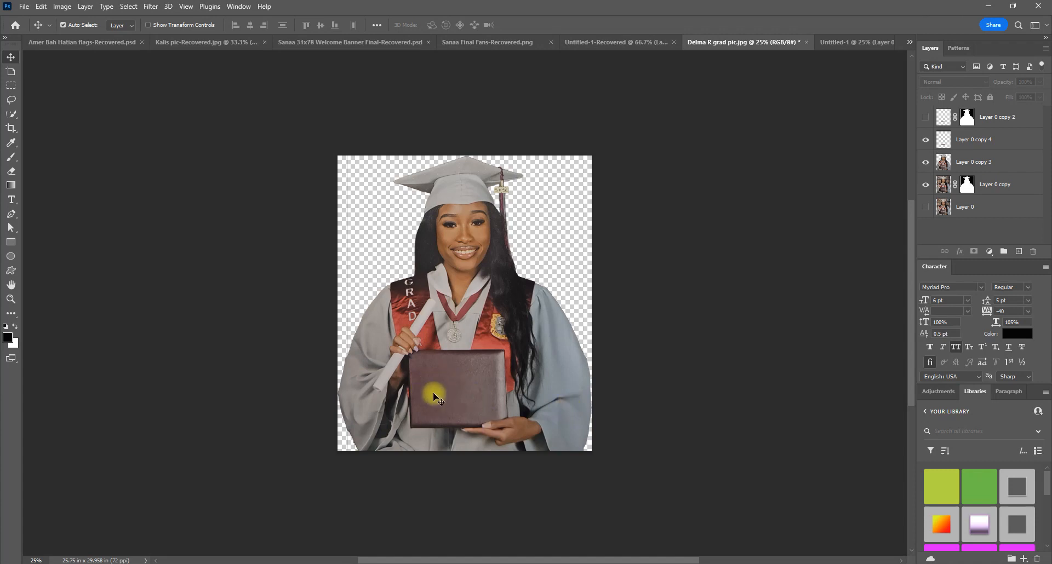
pyautogui.click(840, 42)
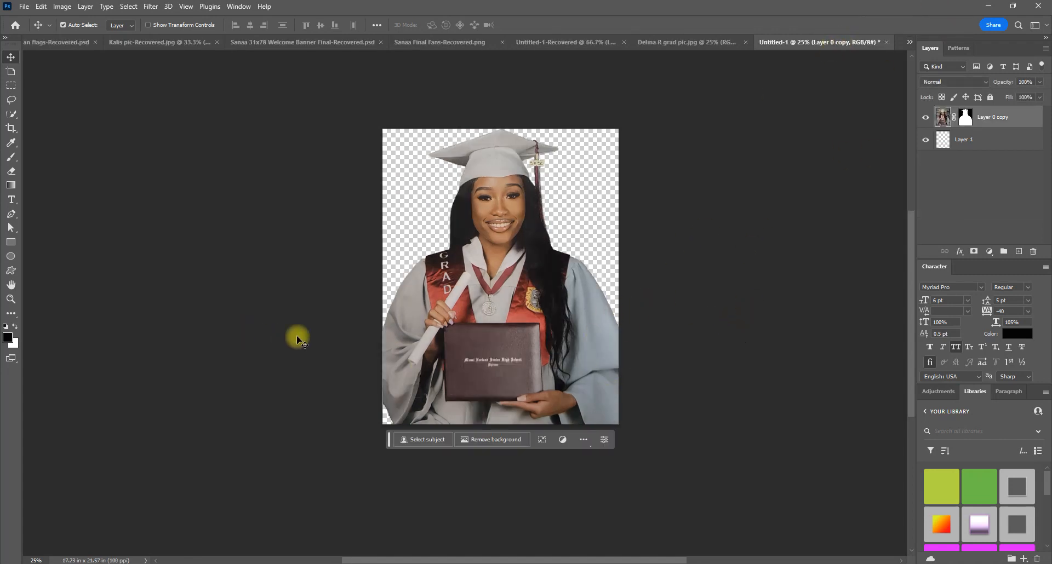
# - Draw small rectangles of about 0.95 × 2.05 in and 1.1 × 2.01 in beyond the canvas's left and right edges, and reveal all to widen the canvas
pyautogui.click(11, 244)
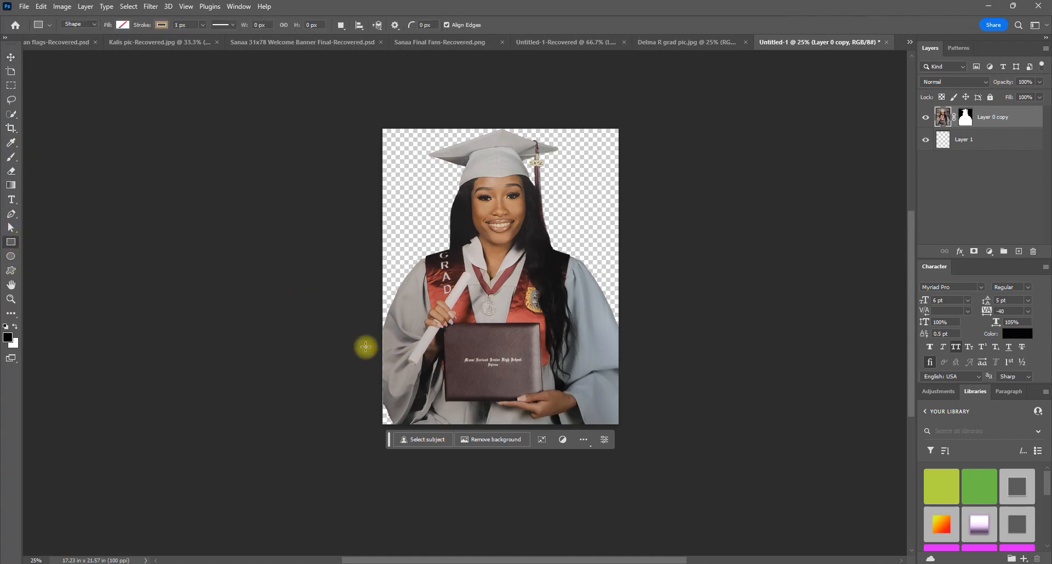
pyautogui.moveTo(366, 346); pyautogui.dragTo(378, 375)
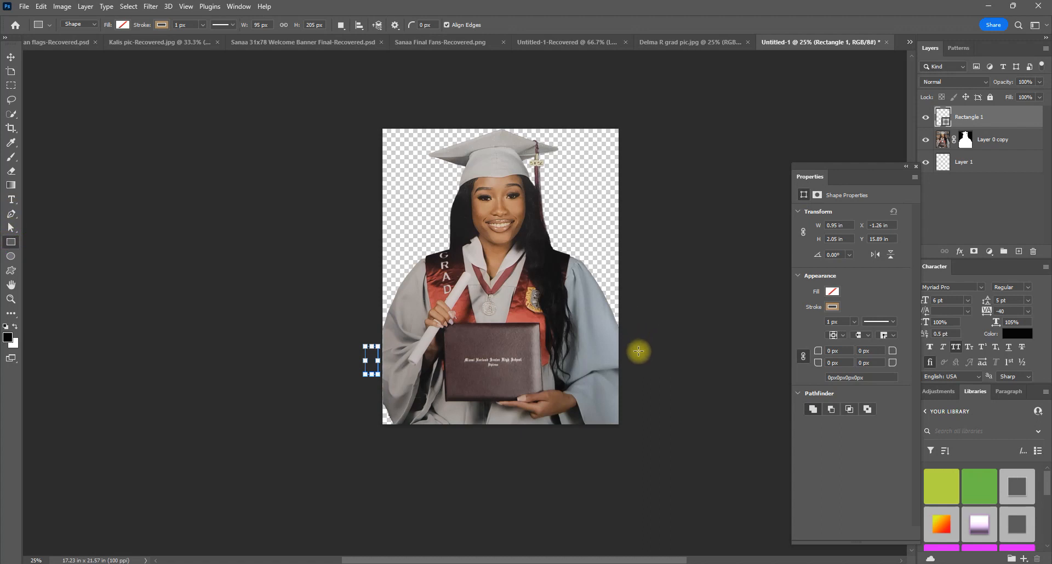
pyautogui.moveTo(635, 352); pyautogui.dragTo(652, 381)
pyautogui.click(62, 6)
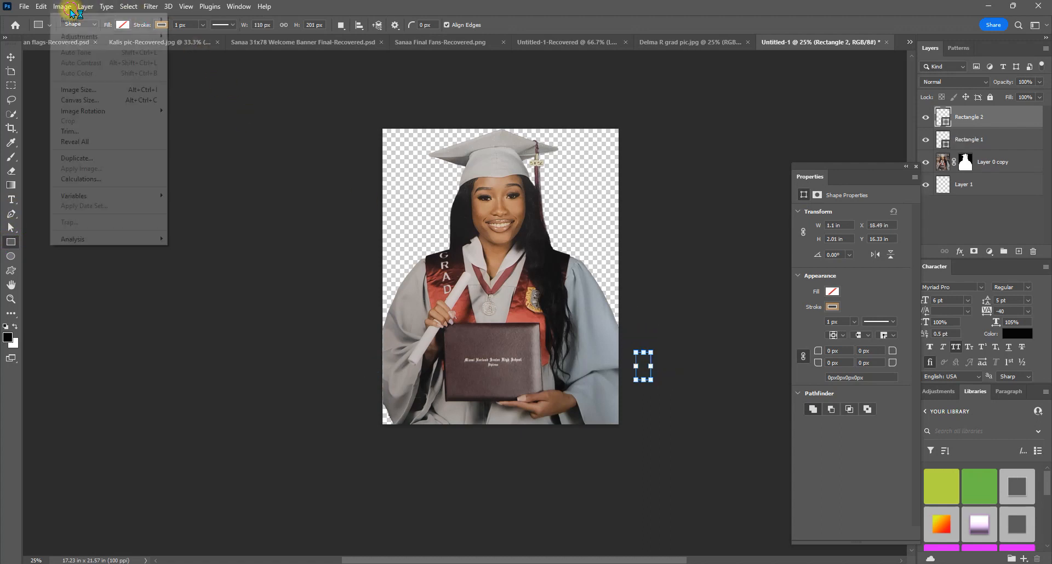
pyautogui.click(96, 141)
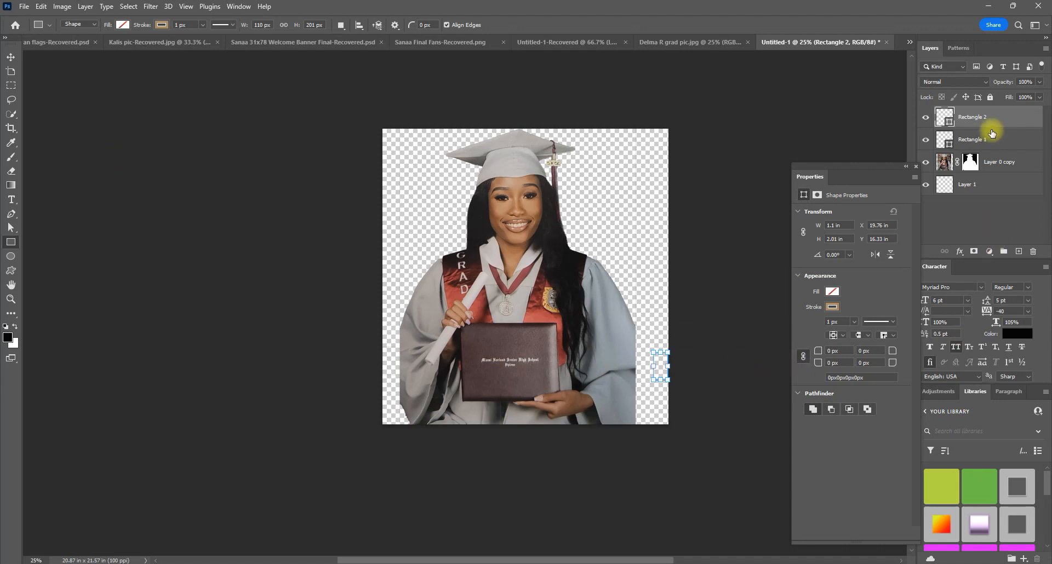
# - Delete the Rectangle 1 and Rectangle 2 layers together
pyautogui.keyDown('shift'); pyautogui.click(995, 150); pyautogui.keyUp('shift')
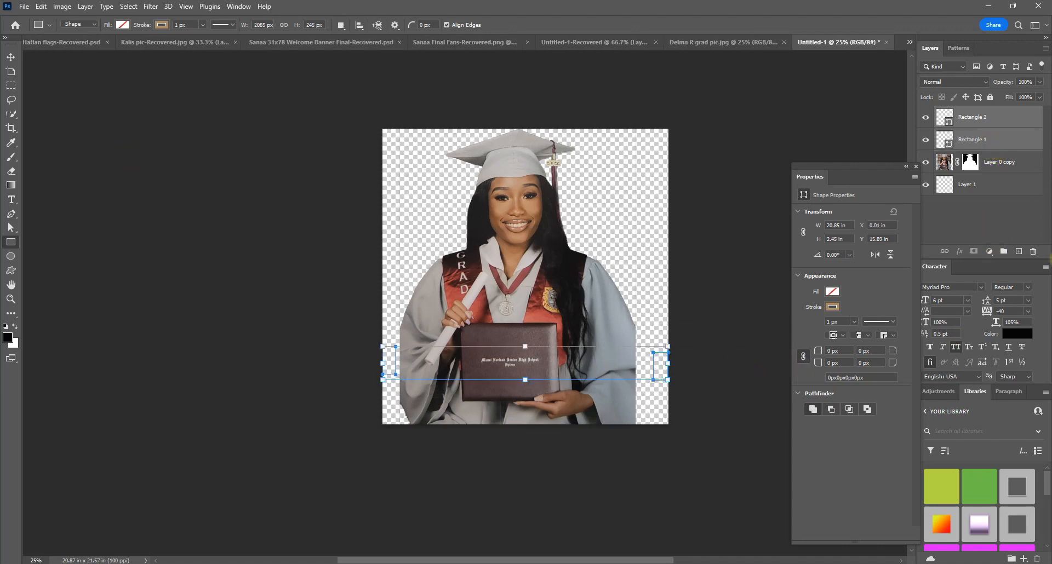
pyautogui.click(1034, 251)
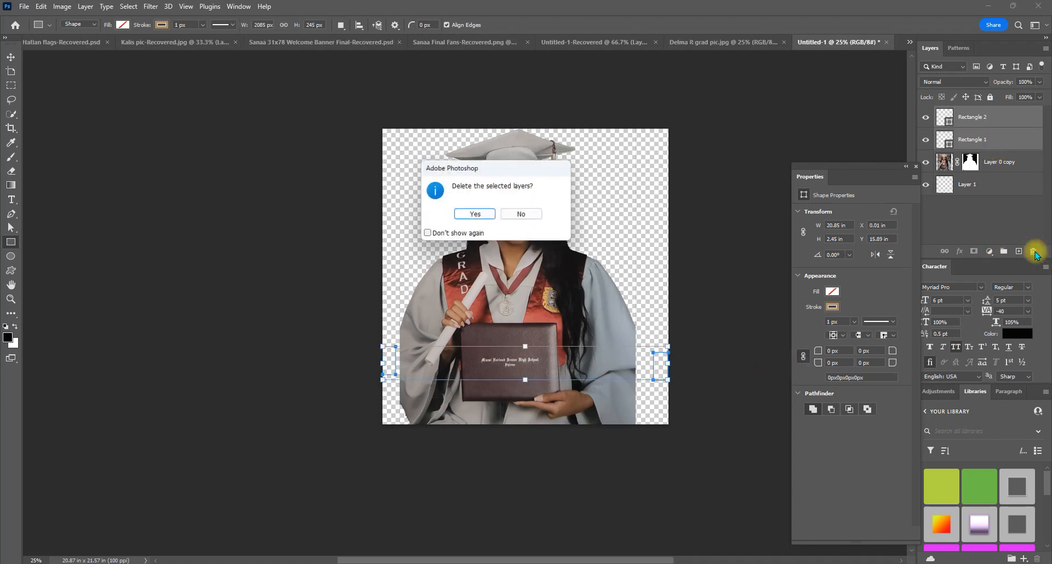
pyautogui.click(471, 214)
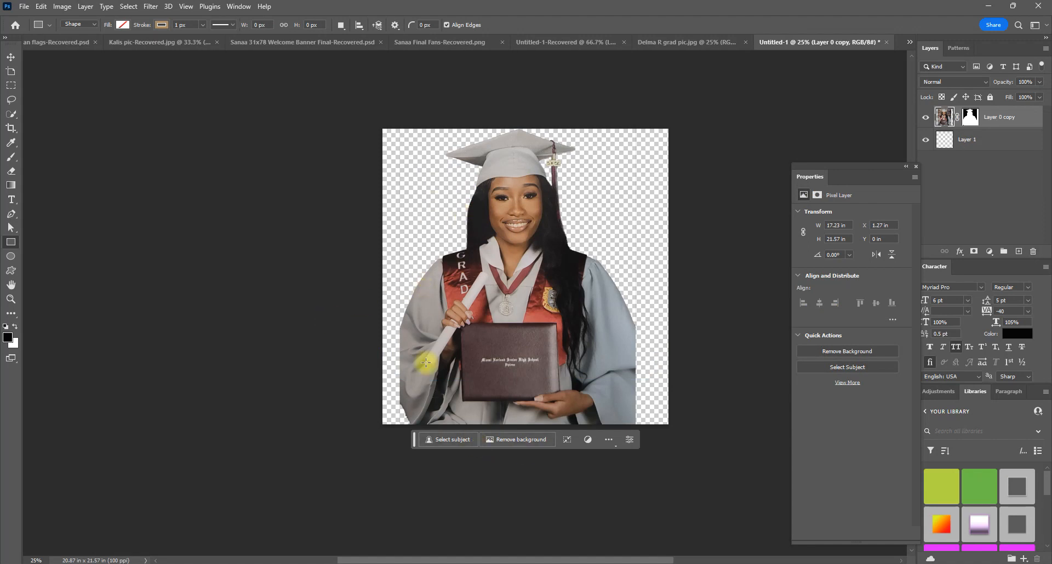
# - Draw a closed Pen path about 0.85 × 5.76 in around the straight cut-off edge of the photo's left sleeve, bulging outward for a rounded contour
pyautogui.press('z')
pyautogui.moveTo(359, 306); pyautogui.dragTo(420, 275)
pyautogui.scroll(-5, 536, 386)
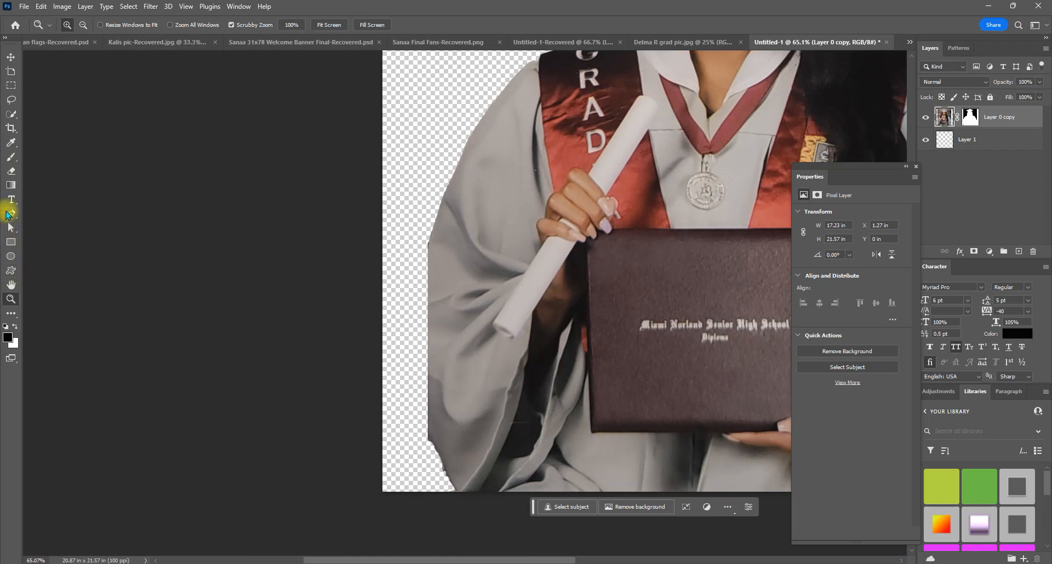
pyautogui.click(11, 215)
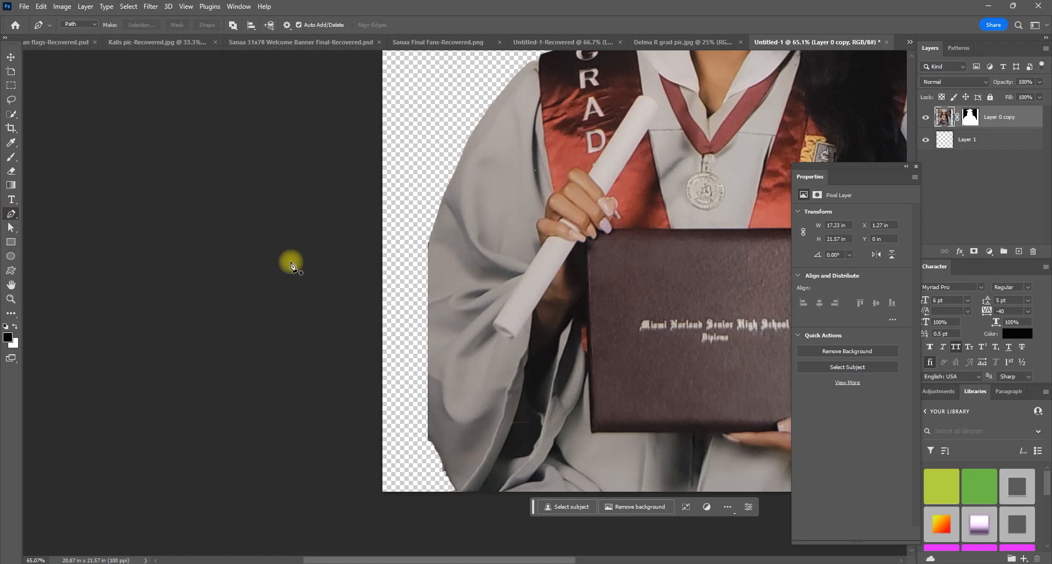
pyautogui.click(432, 237)
pyautogui.click(427, 247)
pyautogui.click(424, 272)
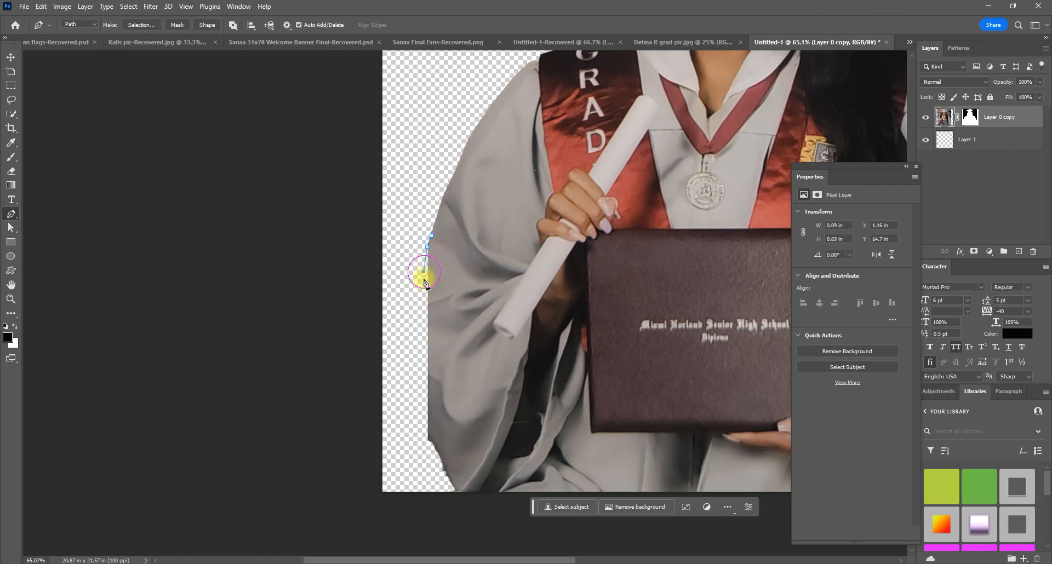
pyautogui.click(419, 296)
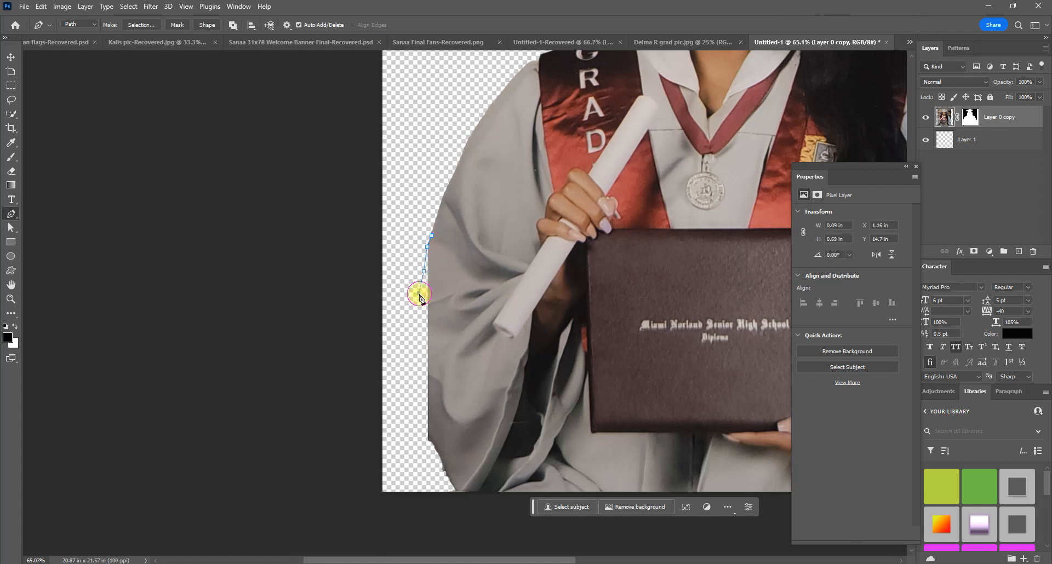
pyautogui.click(411, 329)
pyautogui.click(414, 362)
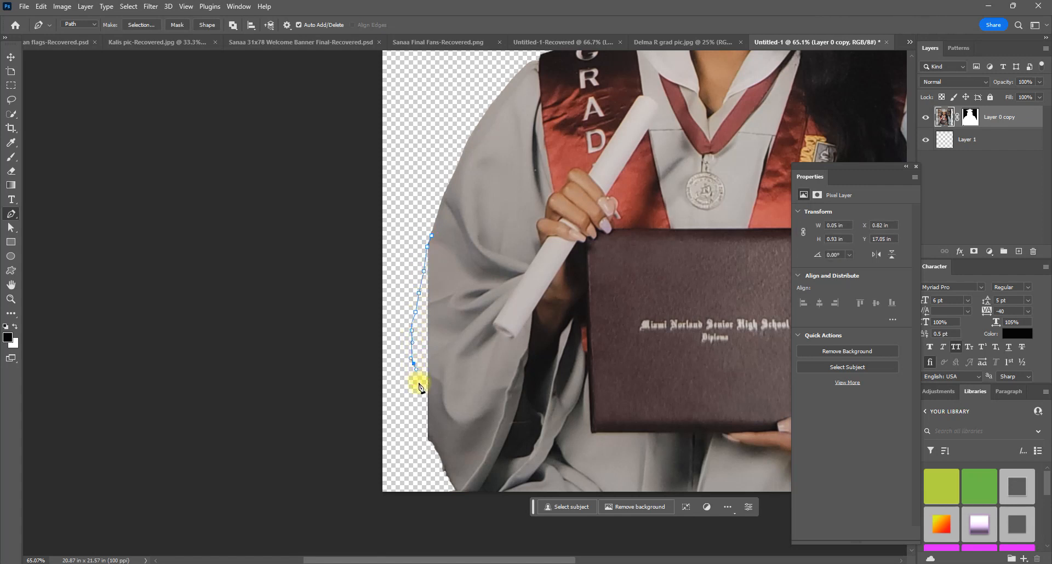
pyautogui.click(424, 410)
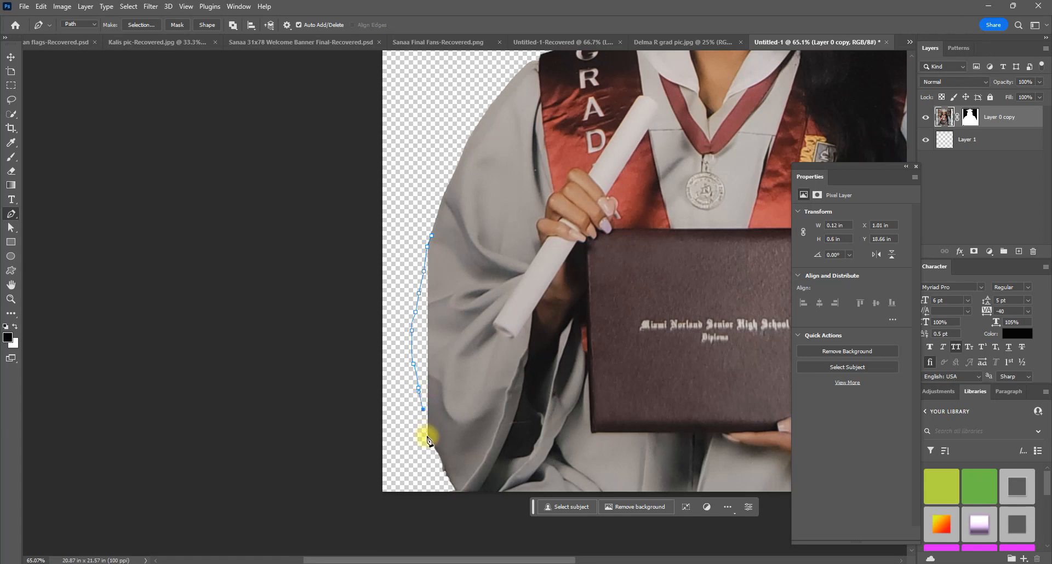
pyautogui.click(429, 440)
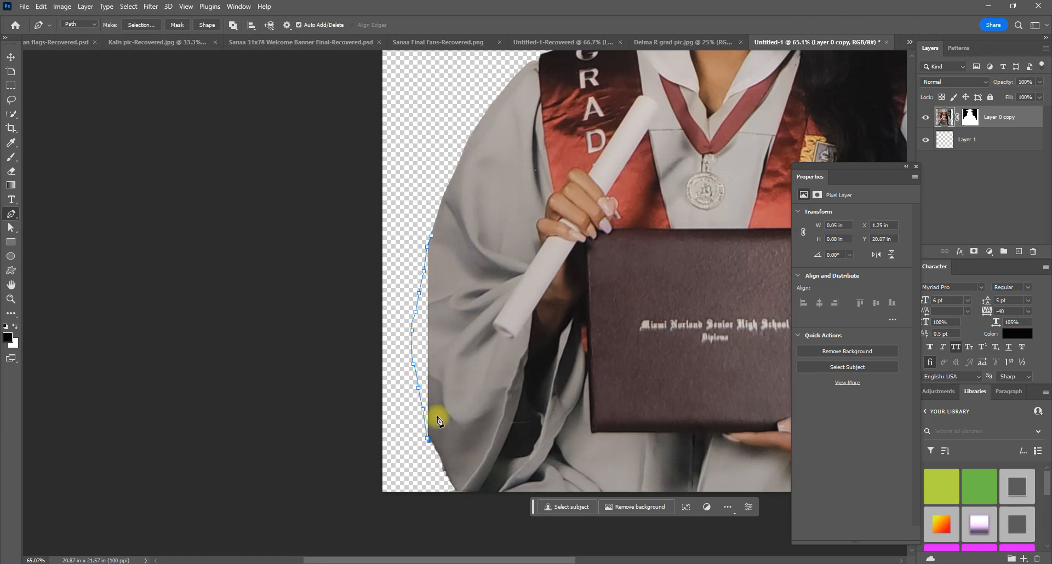
pyautogui.click(436, 415)
pyautogui.click(441, 349)
pyautogui.click(439, 302)
pyautogui.click(432, 238)
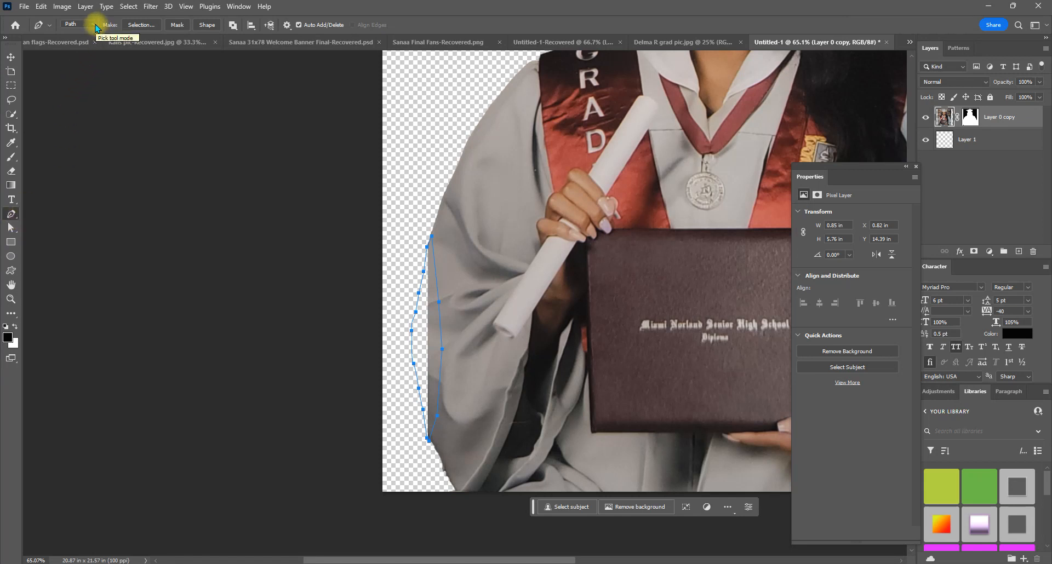
# - Convert the left sleeve path into a new anti-aliased selection with a 0-pixel feather, keeping Layer 0 copy active
pyautogui.click(142, 25)
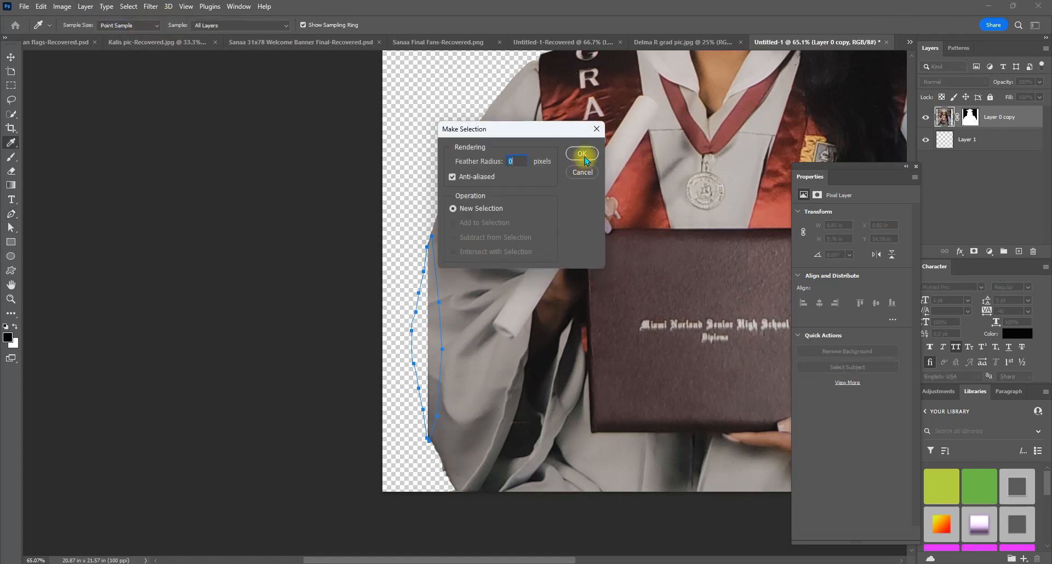
pyautogui.click(582, 155)
pyautogui.click(945, 123)
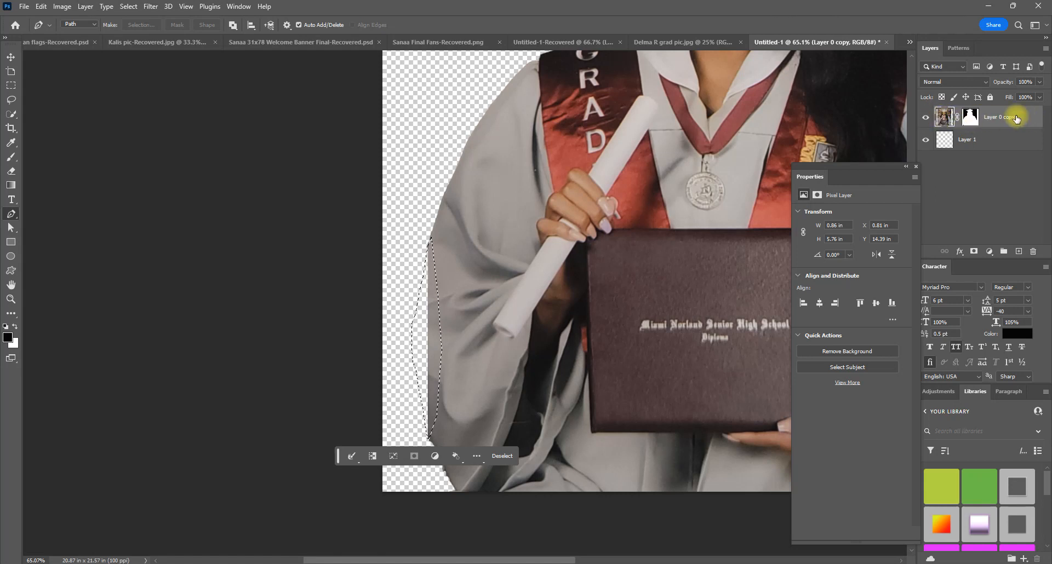
# - Fill the selected left sleeve edge with Content-Aware Fill, using automatic sampling and output to a new layer
pyautogui.click(68, 11)
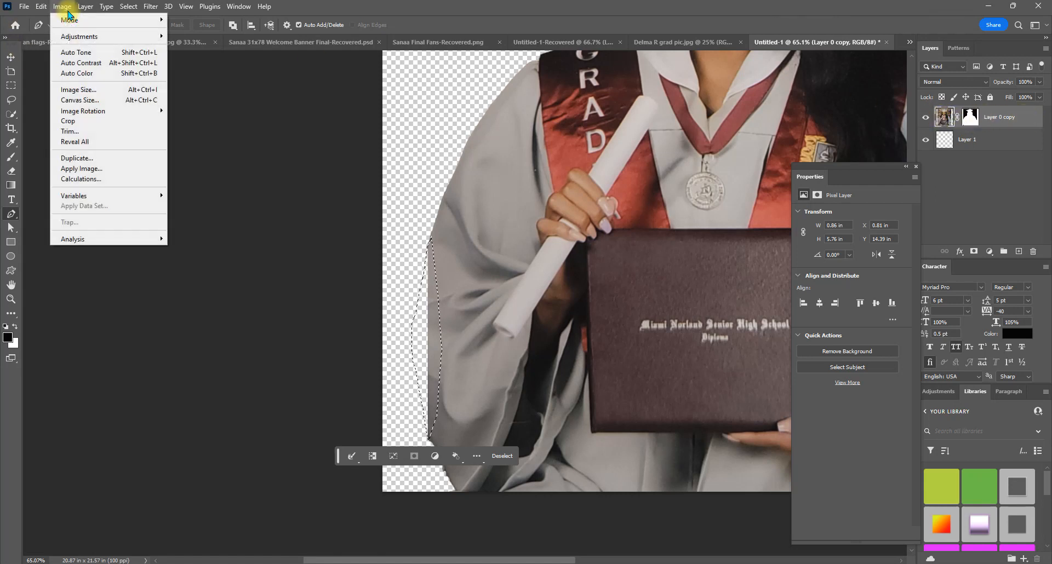
pyautogui.moveTo(94, 11)
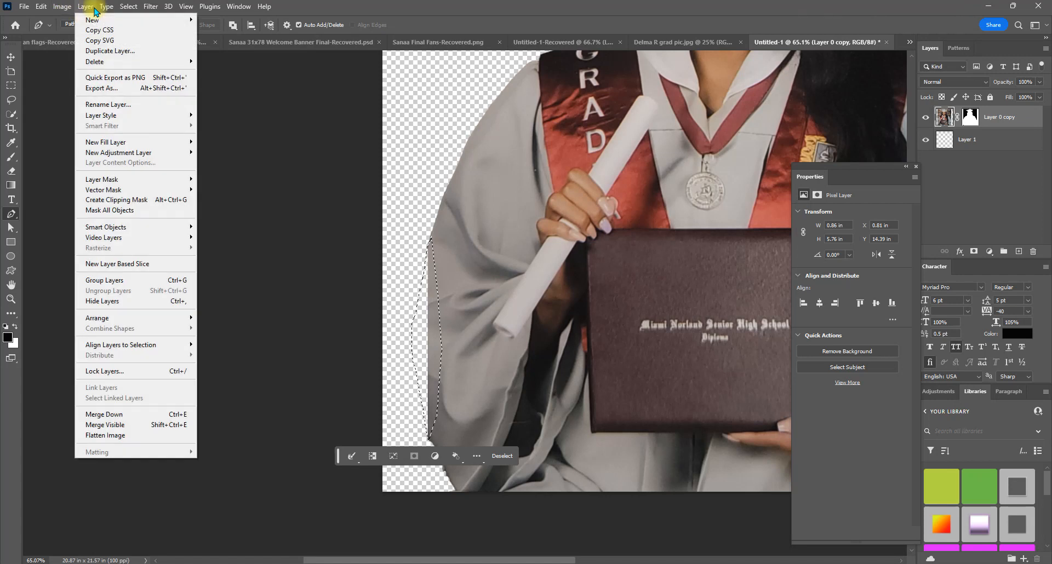
pyautogui.moveTo(41, 11)
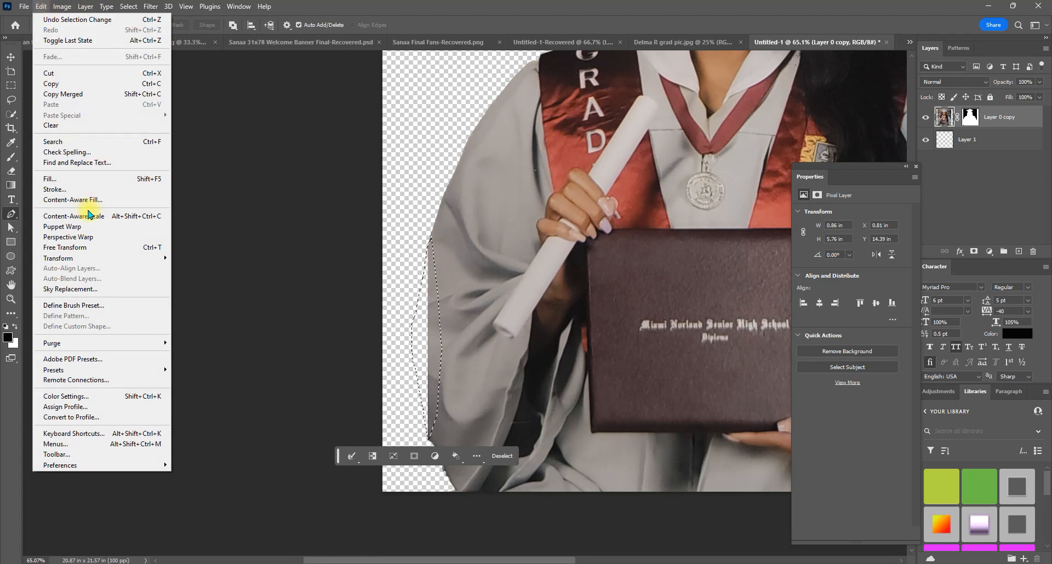
pyautogui.click(82, 199)
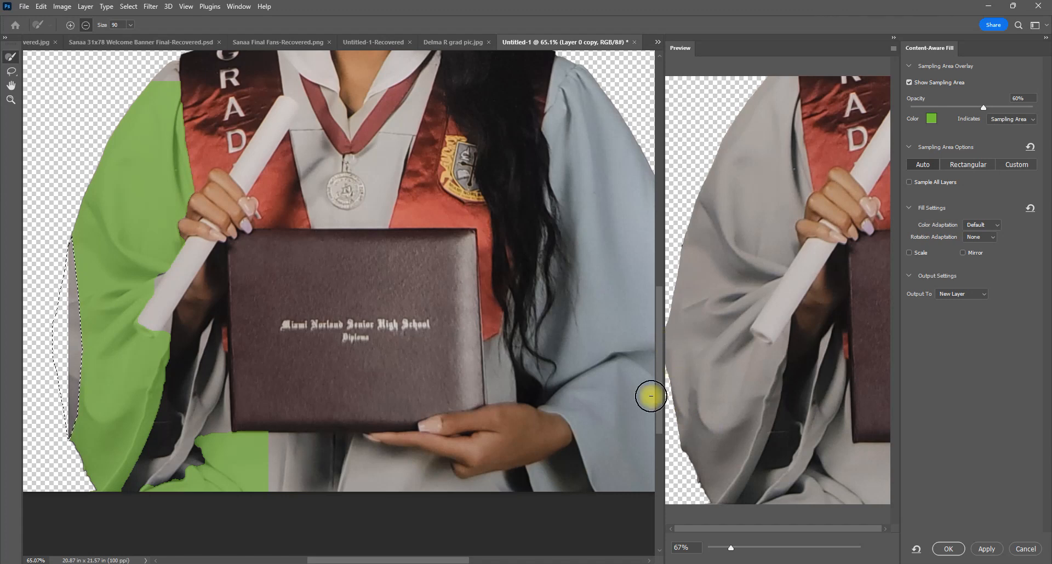
pyautogui.click(946, 549)
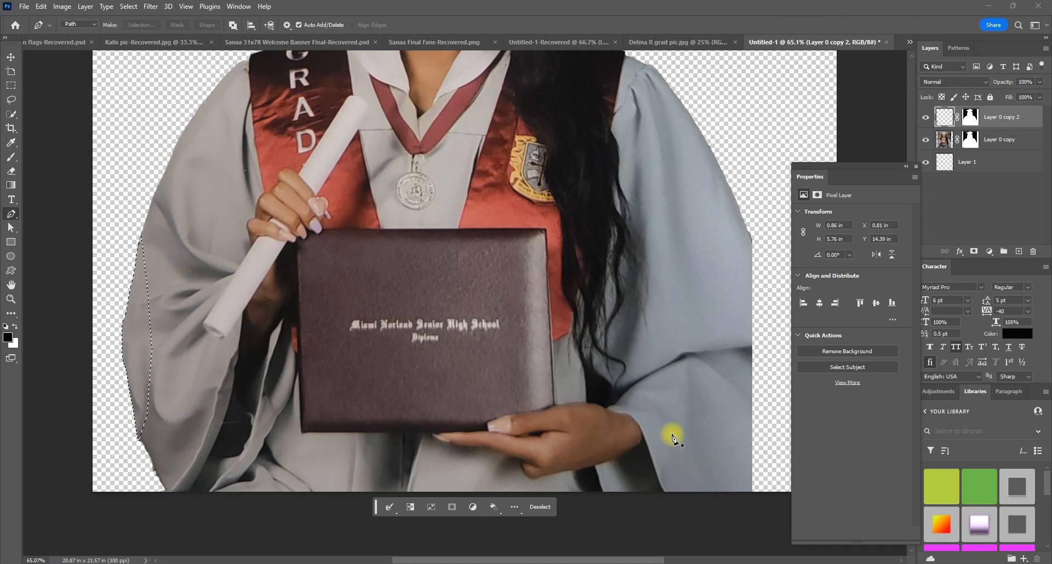
# - Draw a Pen path about 1.5 × 7.15 in around the cut-off edge of the photo's right sleeve, curving outward down to the canvas bottom
pyautogui.scroll(-2, 765, 358)
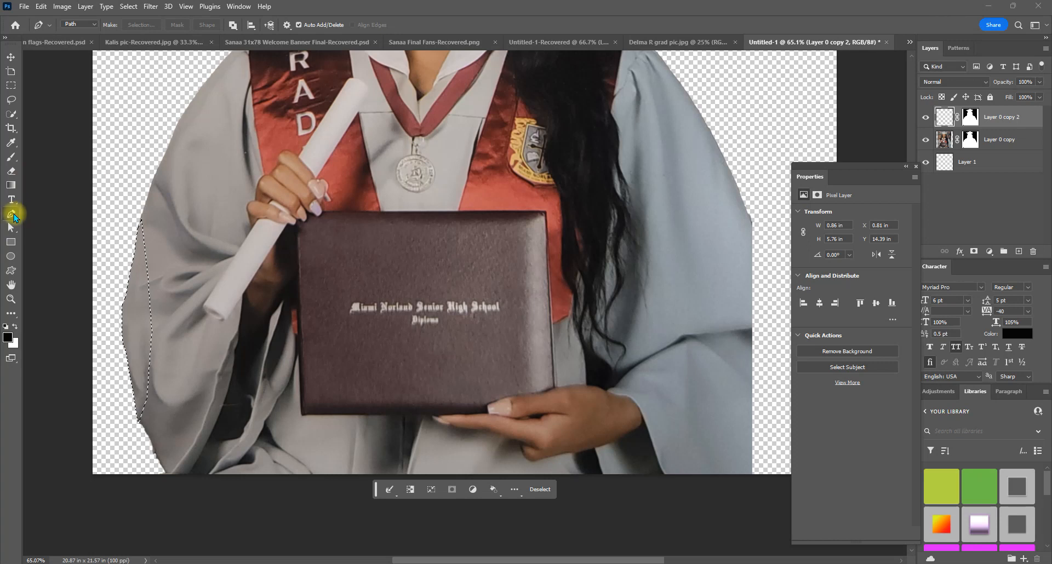
pyautogui.click(749, 220)
pyautogui.click(758, 232)
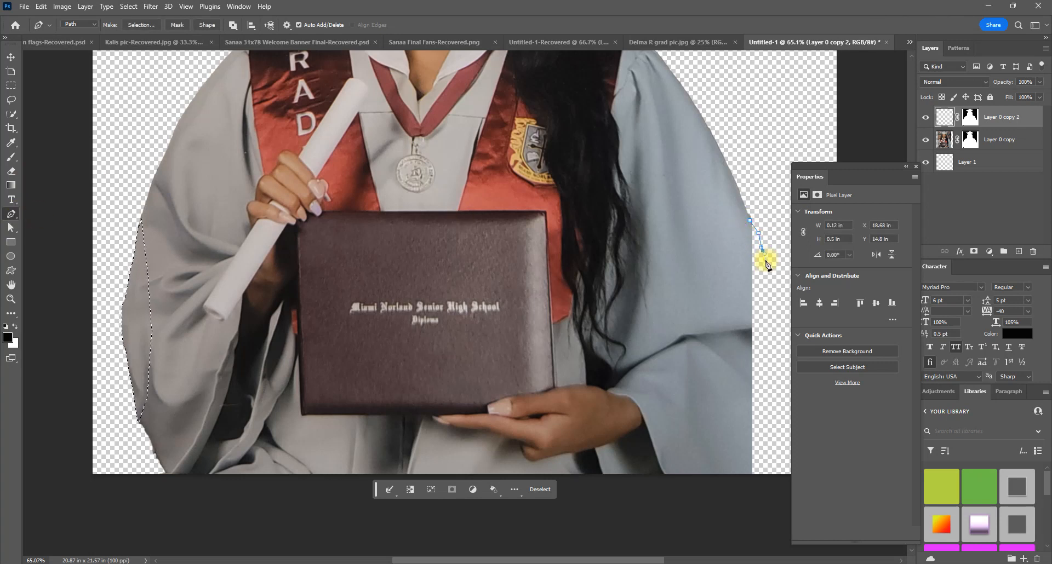
pyautogui.click(766, 262)
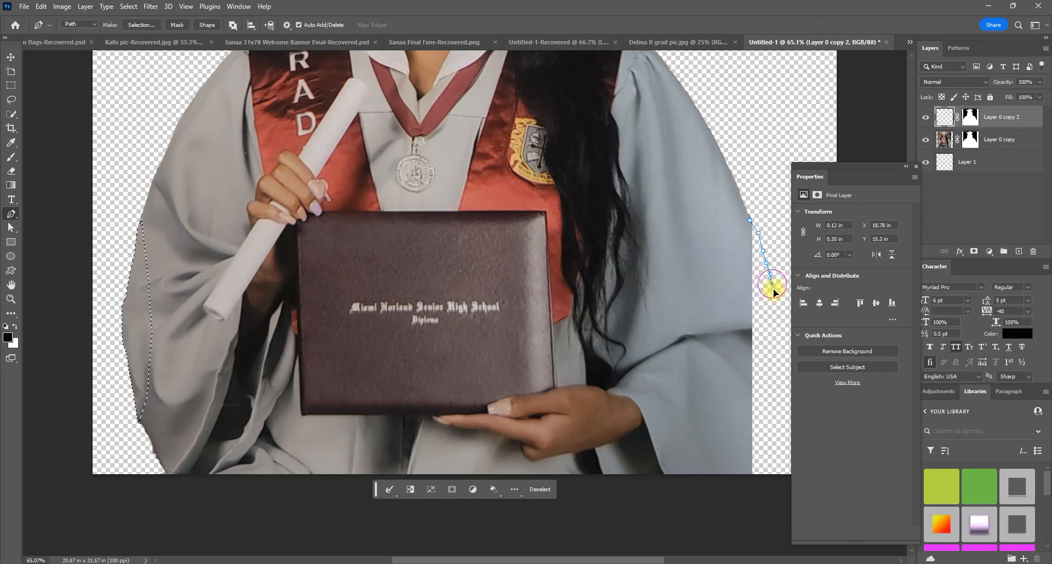
pyautogui.moveTo(772, 283); pyautogui.dragTo(774, 293)
pyautogui.moveTo(776, 340); pyautogui.dragTo(772, 388)
pyautogui.click(769, 419)
pyautogui.scroll(-1, 762, 437)
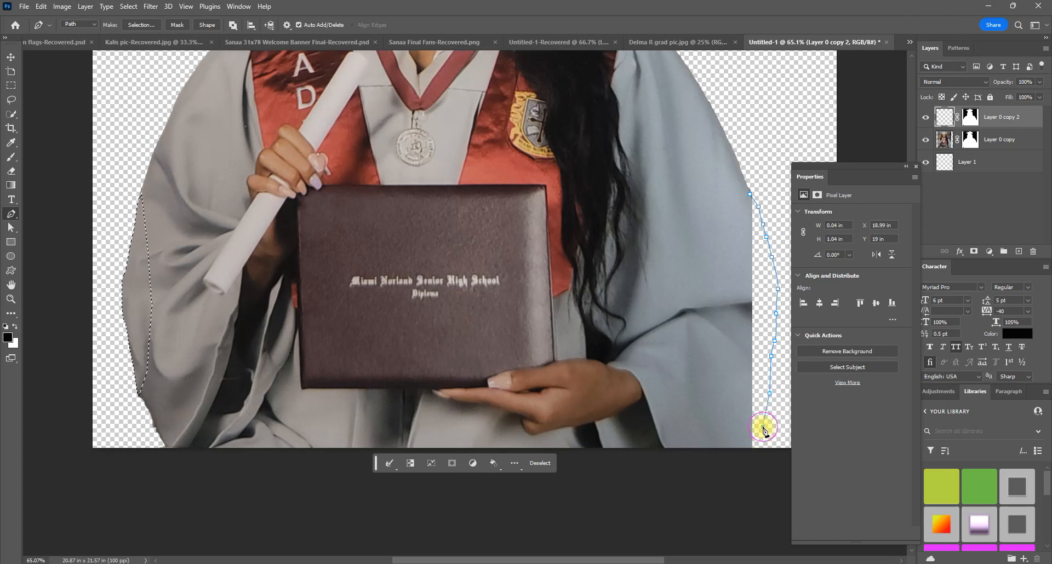
pyautogui.click(760, 440)
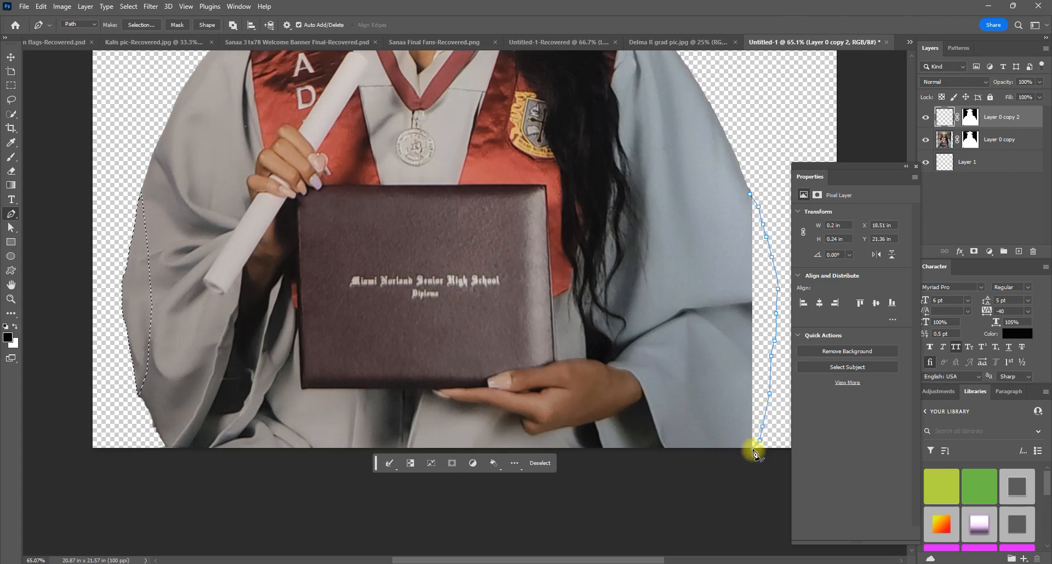
pyautogui.click(753, 450)
pyautogui.click(747, 450)
pyautogui.click(725, 392)
pyautogui.click(745, 290)
pyautogui.click(735, 236)
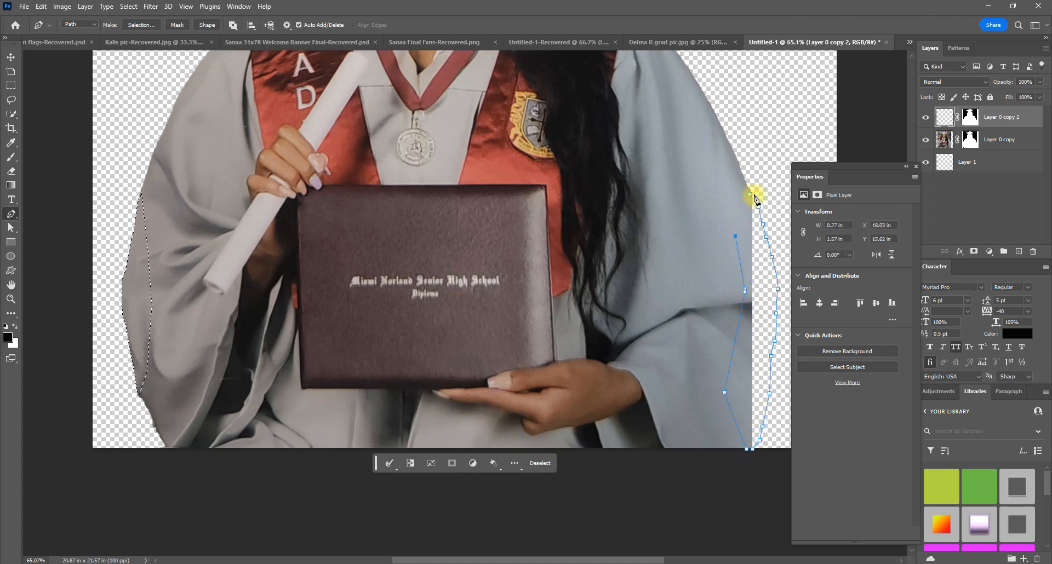
# - Convert the right sleeve path into a new anti-aliased selection with a 0-pixel feather
pyautogui.click(138, 25)
pyautogui.click(41, 6)
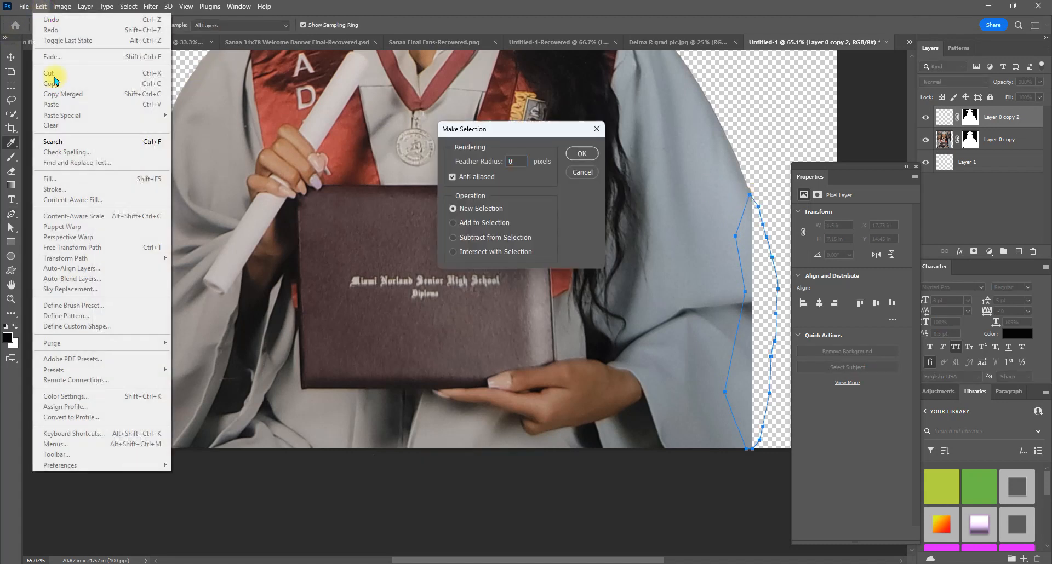
pyautogui.click(948, 144)
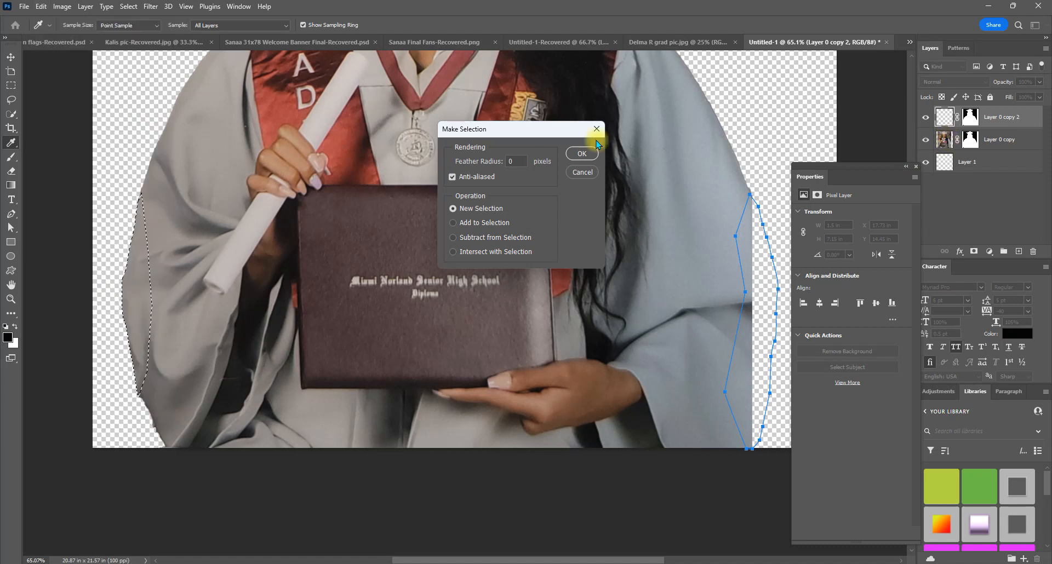
pyautogui.press('Return')
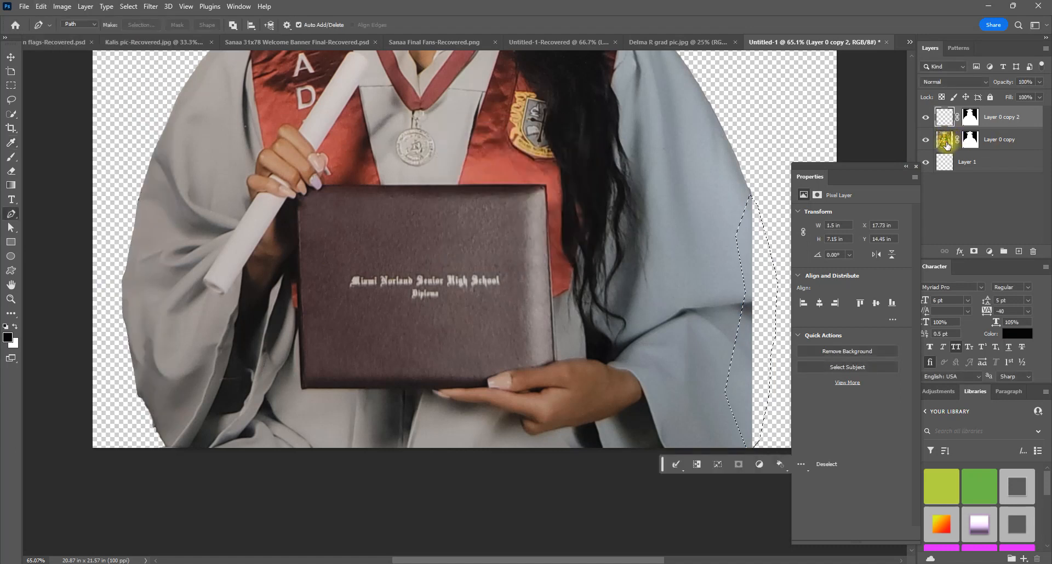
# - Fill the selected right sleeve edge on Layer 0 copy with Content-Aware Fill, using a size 39 sampling brush, automatic sampling and output to a new layer
pyautogui.click(986, 141)
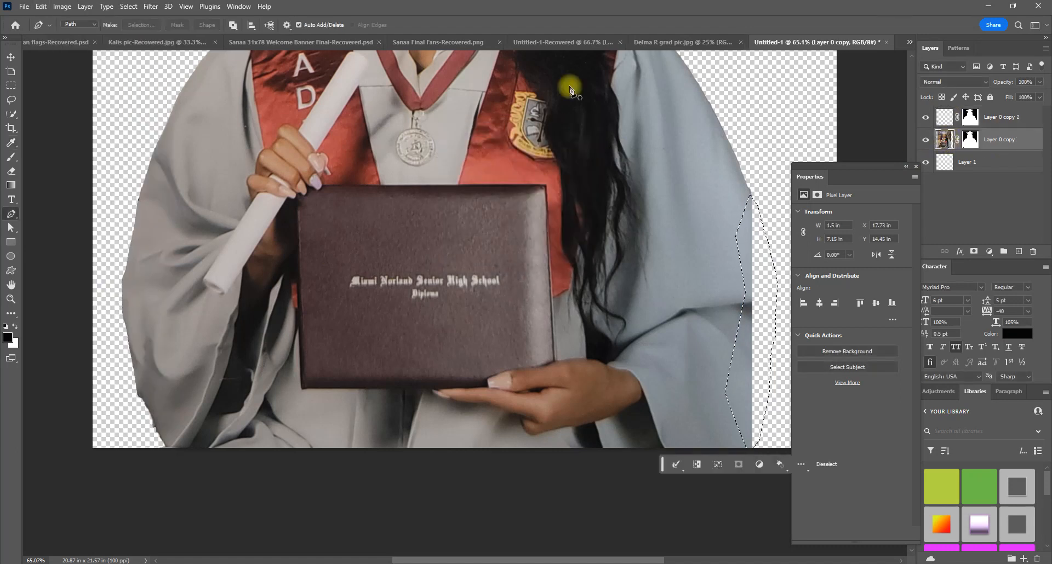
pyautogui.click(42, 7)
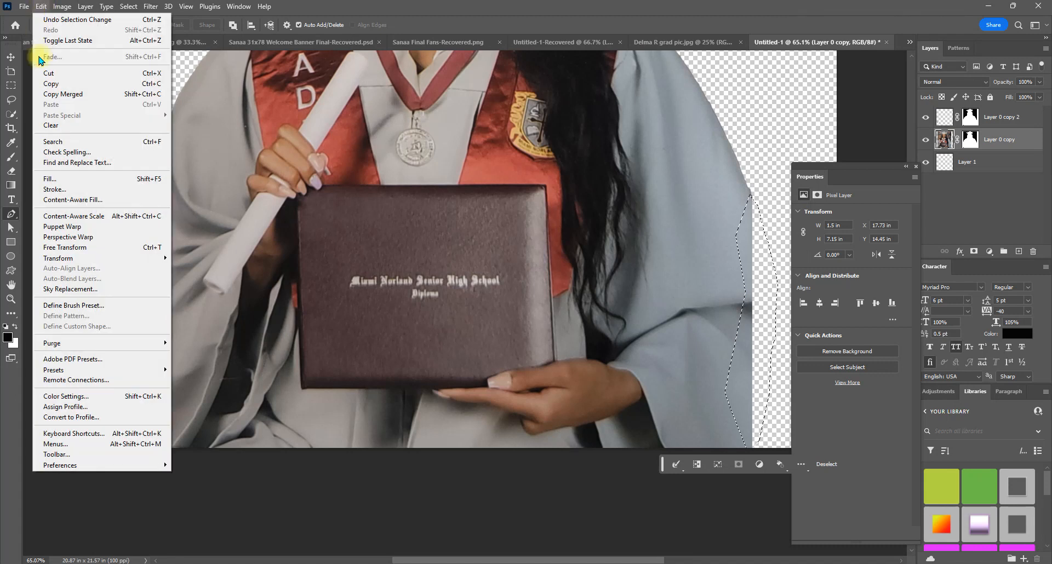
pyautogui.click(53, 200)
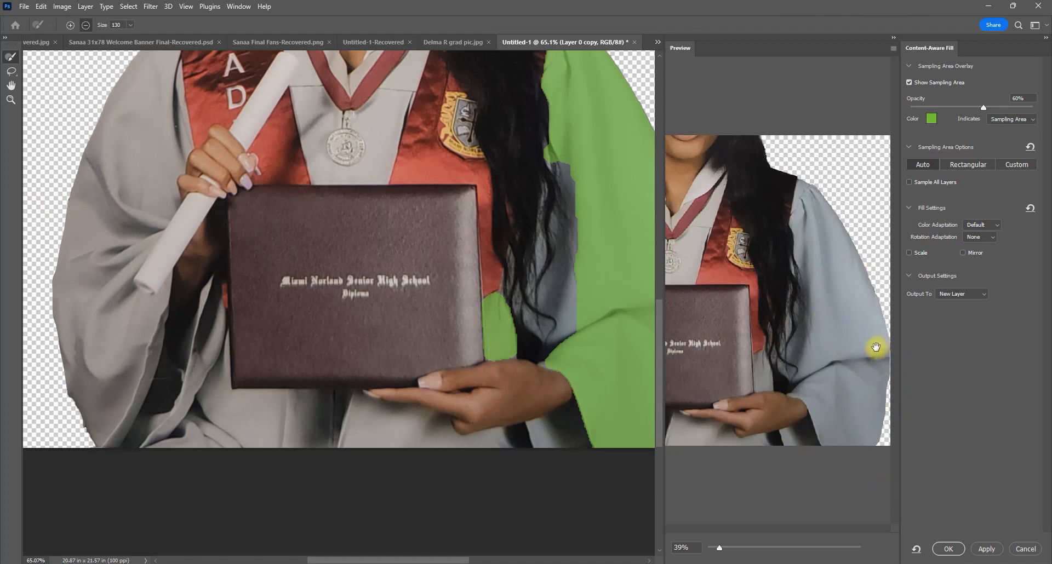
pyautogui.moveTo(458, 557); pyautogui.dragTo(494, 558)
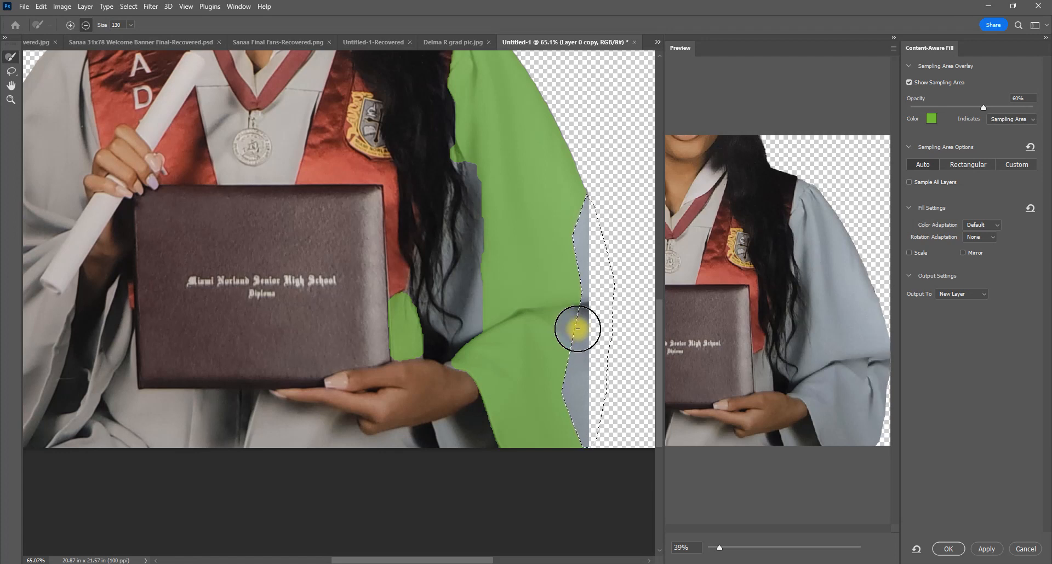
pyautogui.hotkey('ctrl', 'z')
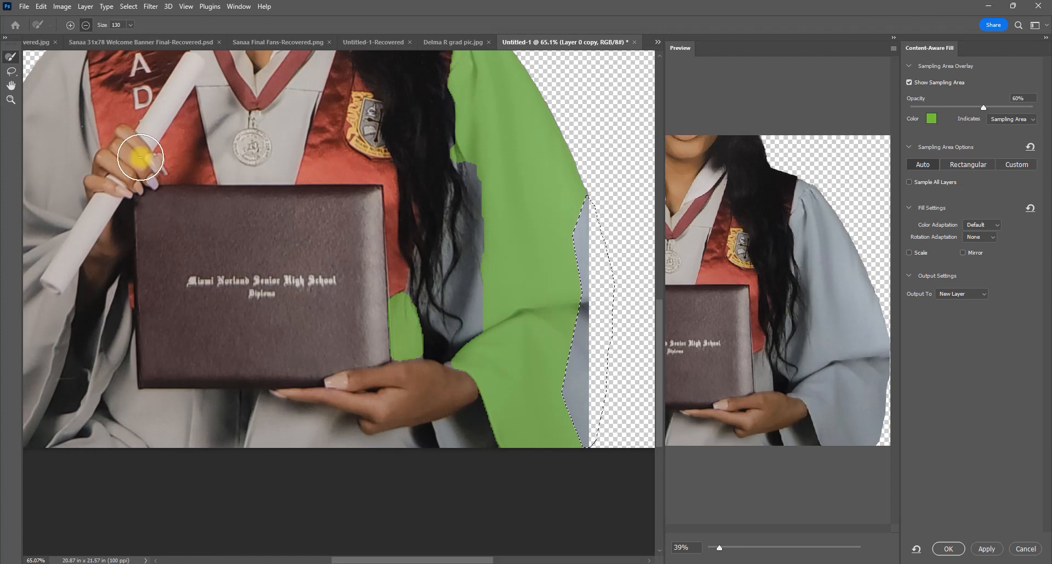
pyautogui.click(130, 24)
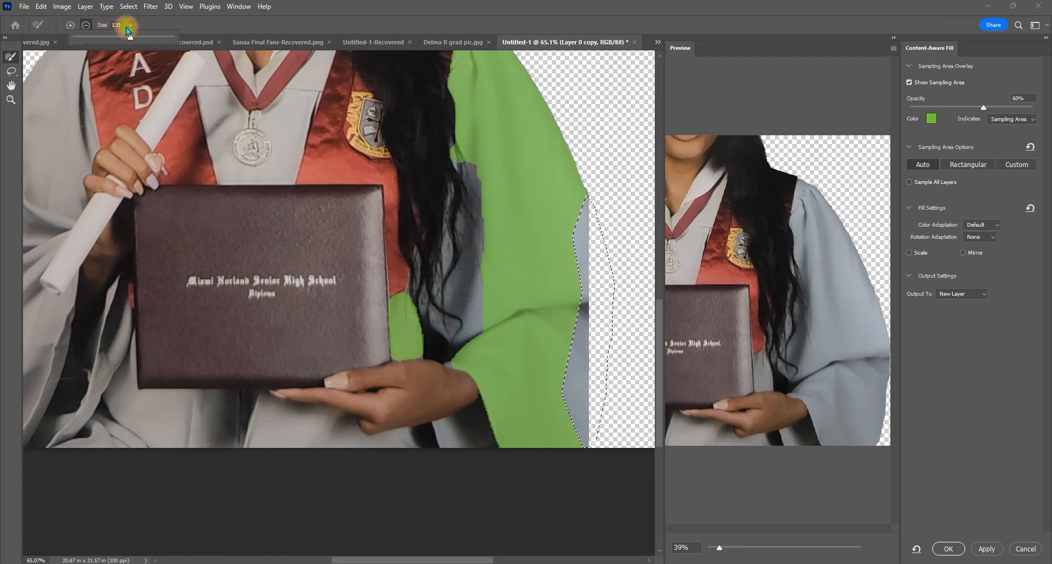
pyautogui.moveTo(126, 37); pyautogui.dragTo(95, 41)
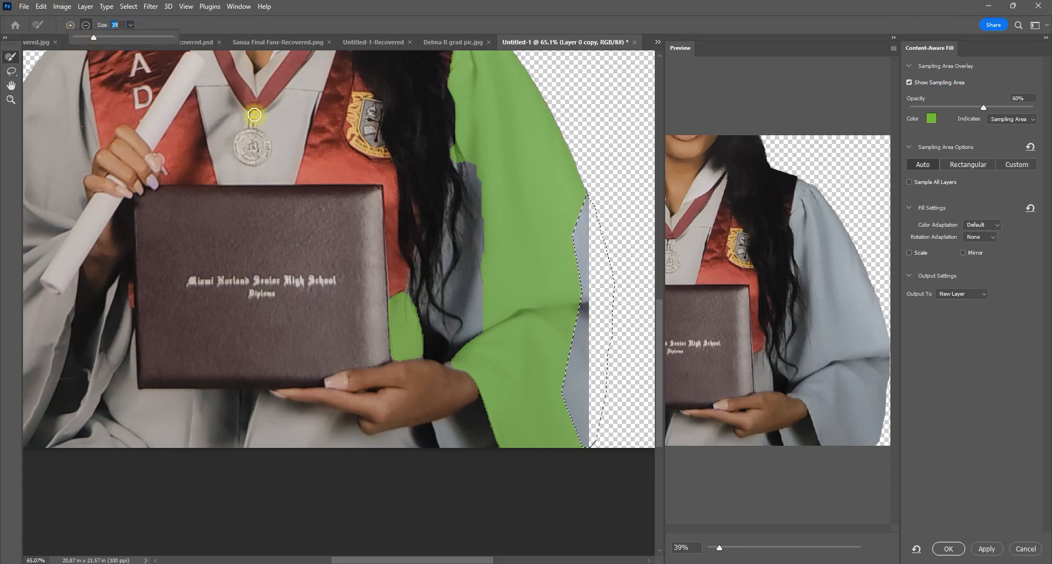
pyautogui.click(577, 311)
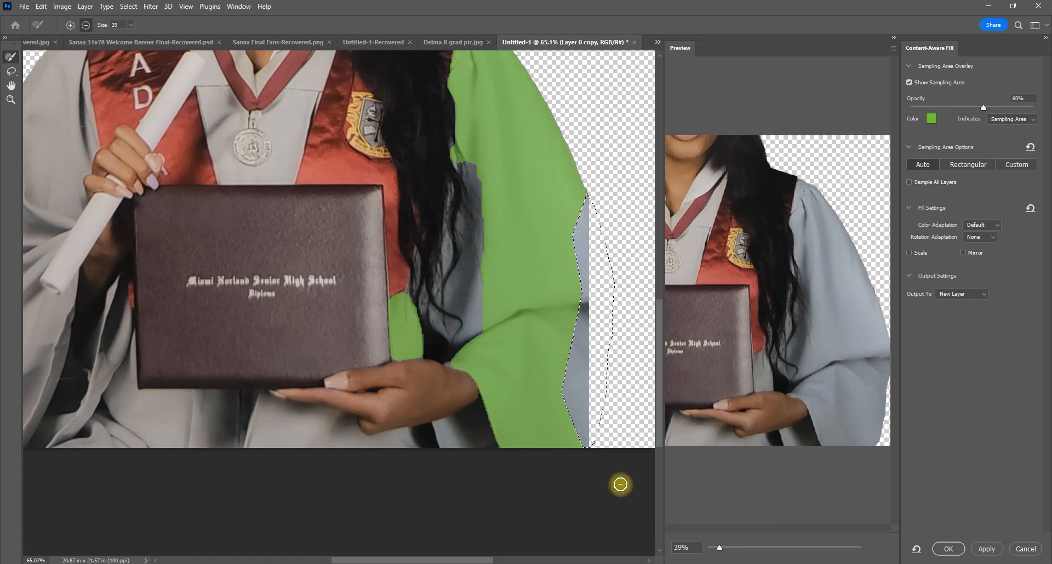
pyautogui.click(951, 549)
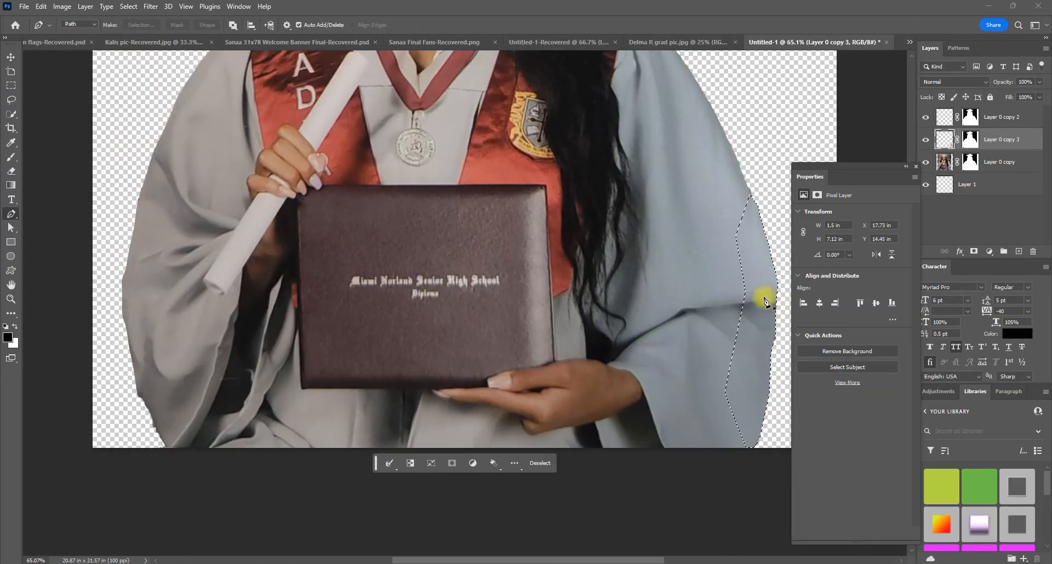
# - Examine the sleeve edges in the other open document's finished graduation cutout at 50% zoom, and return to Untitled-1
pyautogui.click(658, 41)
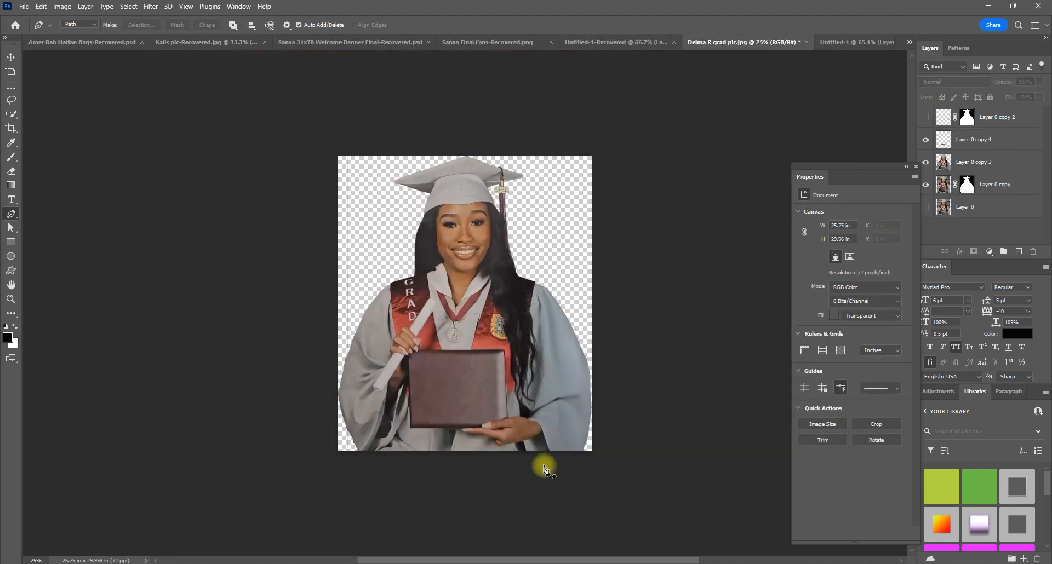
pyautogui.press('z')
pyautogui.moveTo(582, 388); pyautogui.dragTo(606, 361)
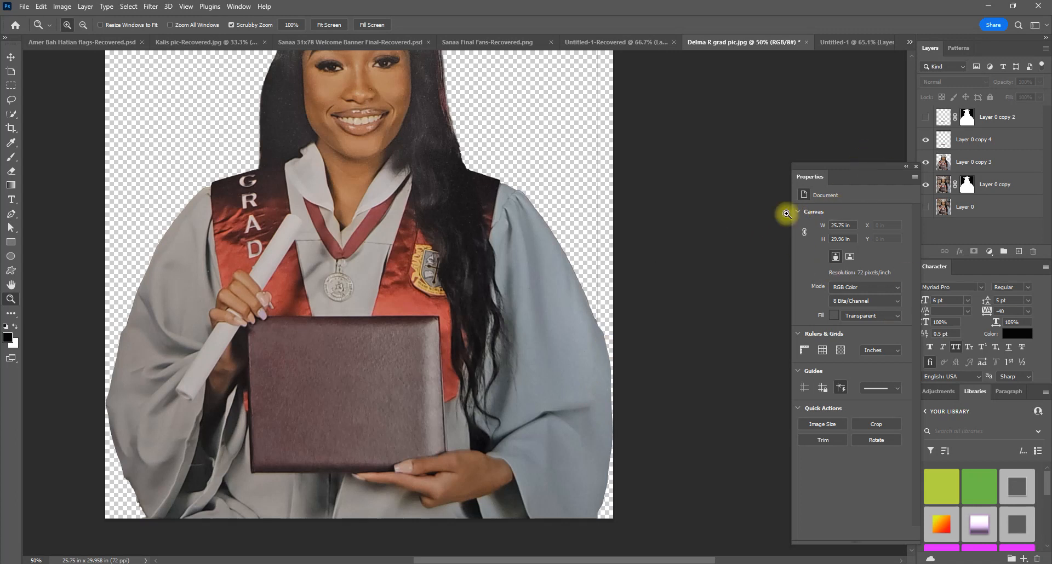
pyautogui.click(855, 43)
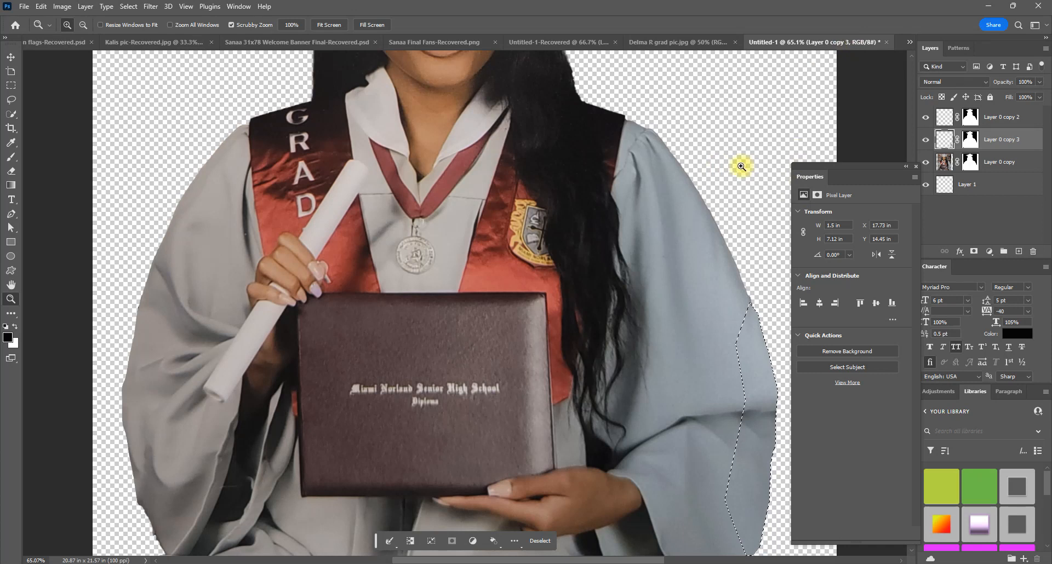
# - Deselect the sleeve and draw a Lasso selection about 4.5 × 1.1 in around the lettering on the diploma cover
pyautogui.hotkey('ctrl', 'd')
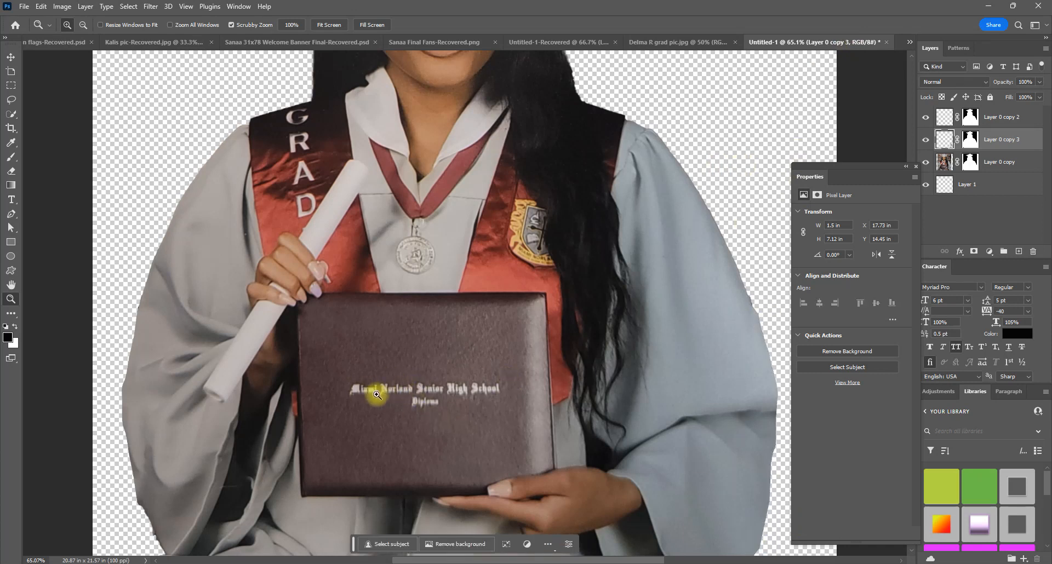
pyautogui.click(11, 100)
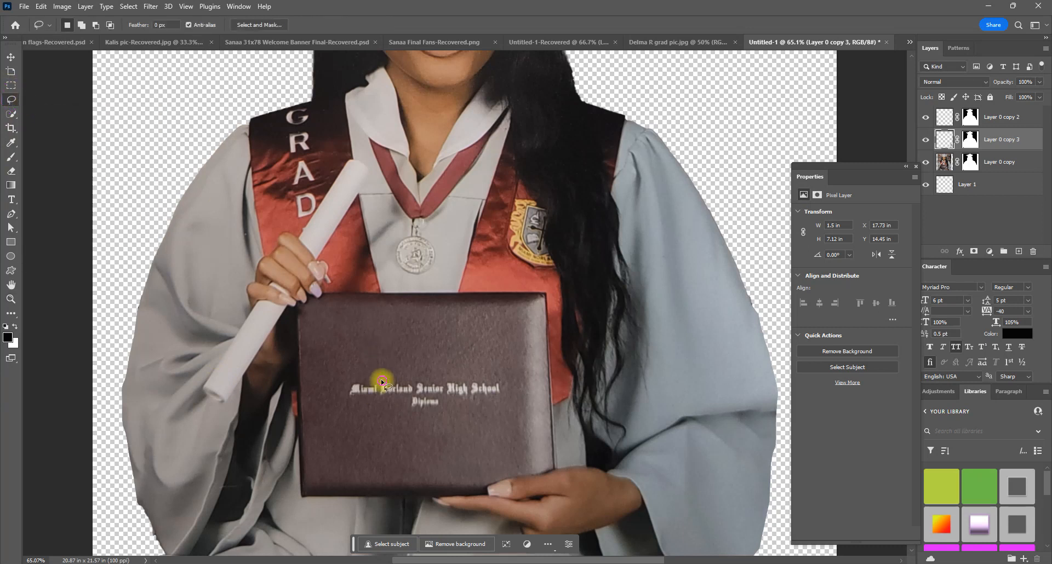
pyautogui.moveTo(380, 379)
pyautogui.mouseDown()
pyautogui.moveTo(347, 378)
pyautogui.moveTo(346, 397)
pyautogui.moveTo(409, 399)
pyautogui.moveTo(445, 405)
pyautogui.mouseUp()
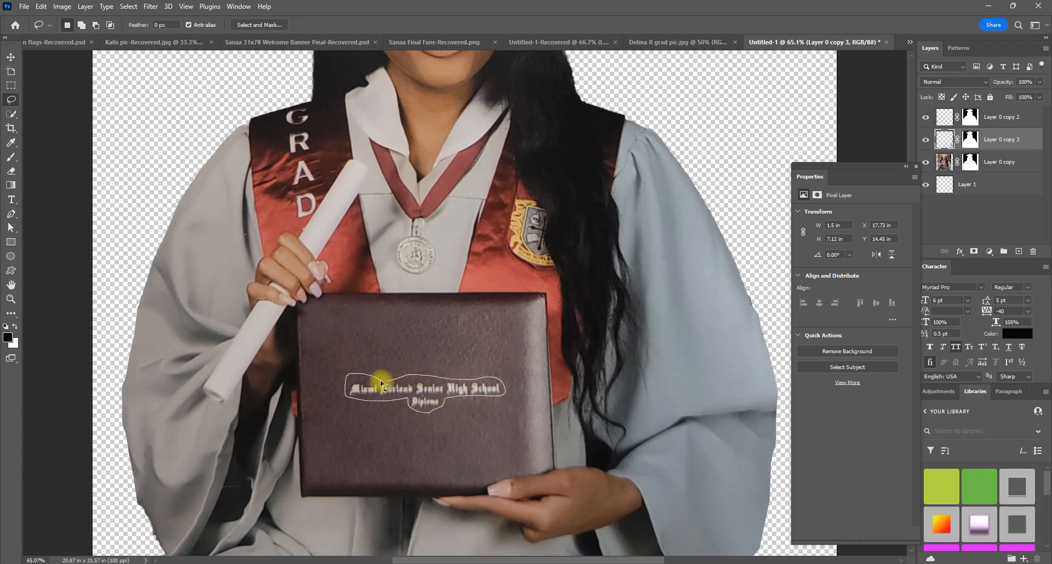
pyautogui.moveTo(381, 380); pyautogui.dragTo(379, 380)
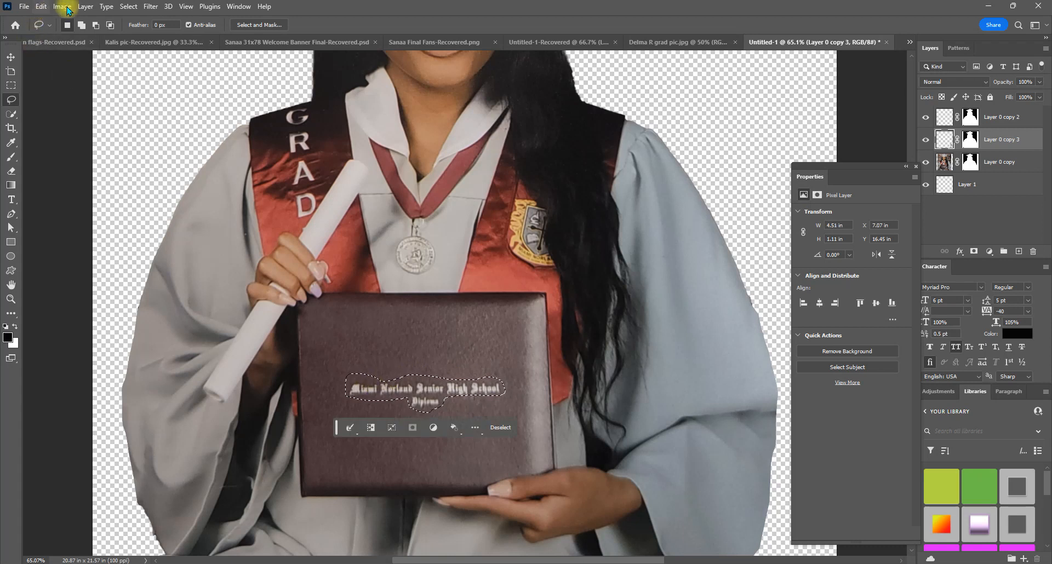
# - Remove the diploma cover lettering from Layer 0 copy with Content-Aware Fill, using automatic sampling and output to a new layer, and clear the selection
pyautogui.click(945, 161)
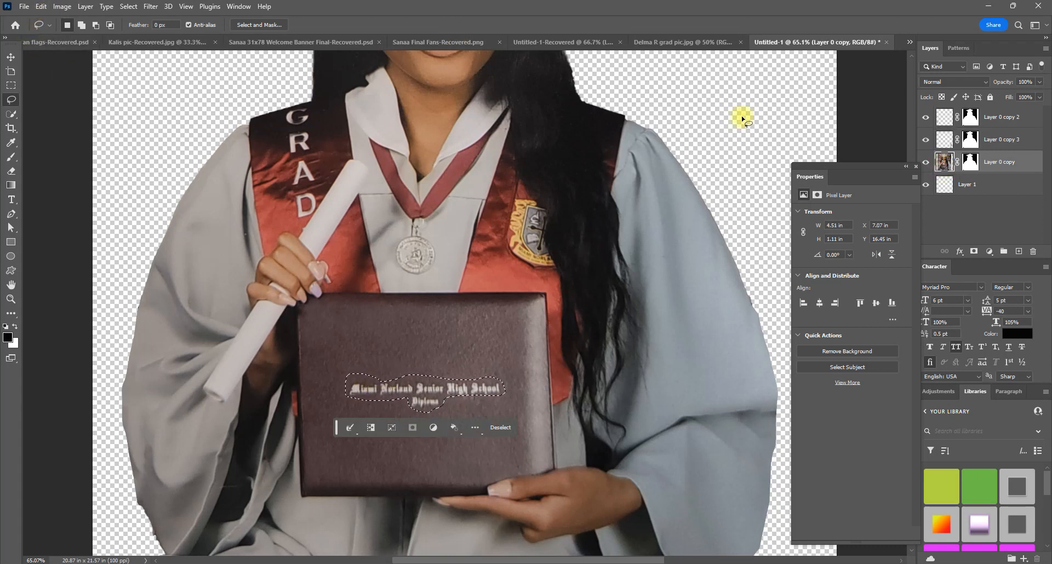
pyautogui.click(41, 6)
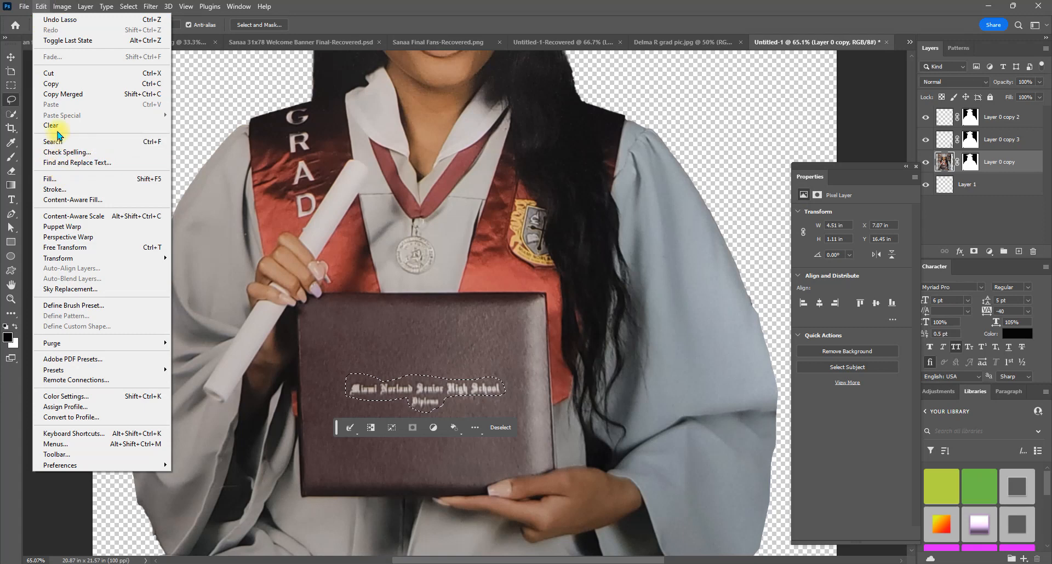
pyautogui.click(66, 200)
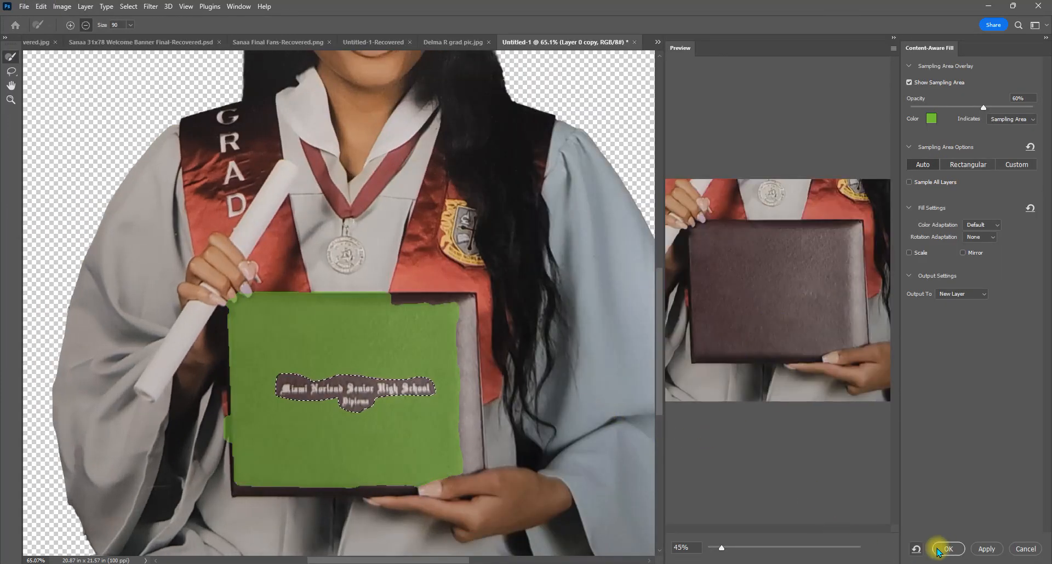
pyautogui.click(939, 550)
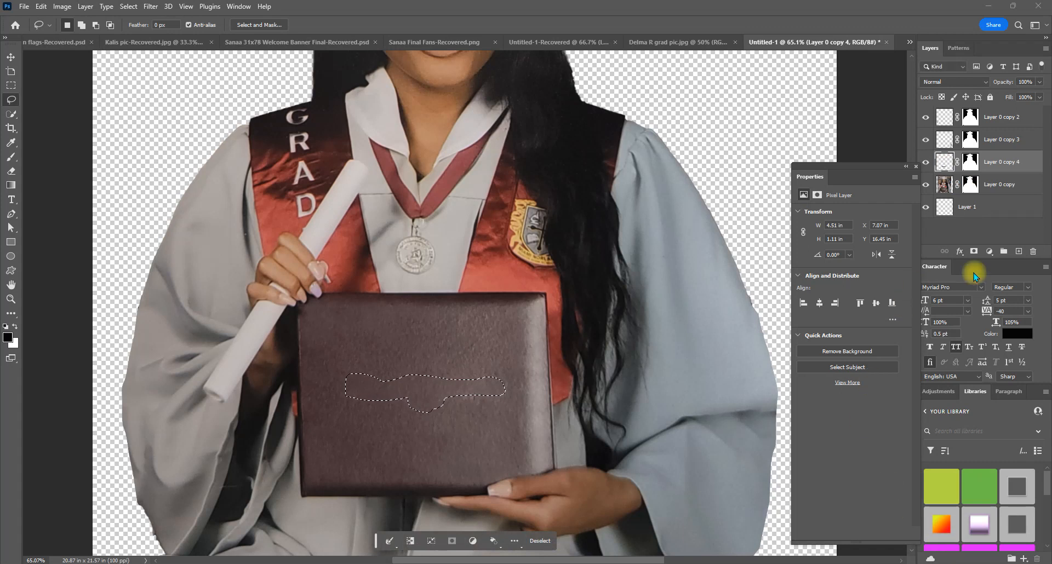
pyautogui.click(437, 371)
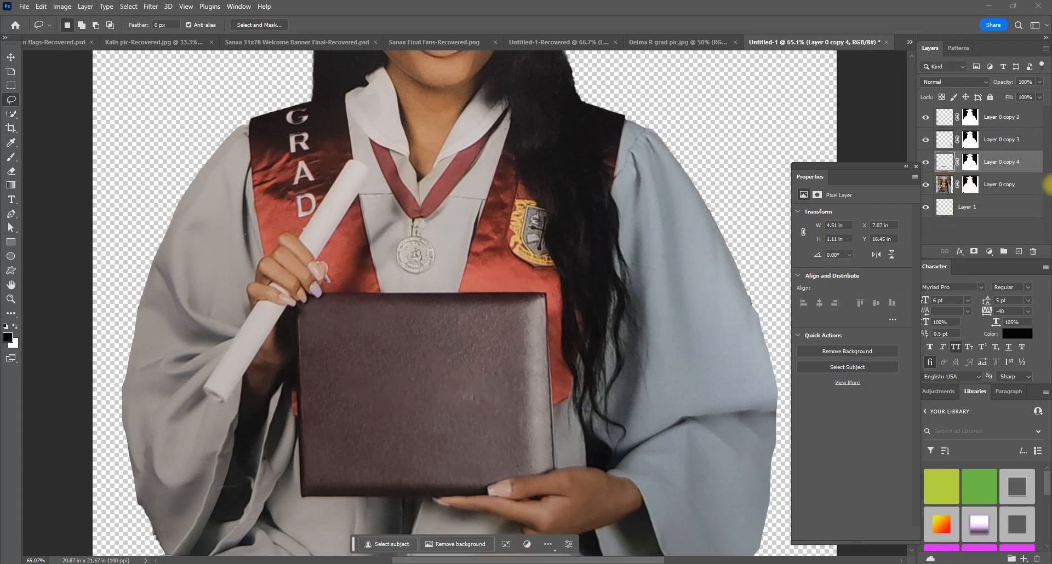
# - Duplicate Layer 0 copy within the Untitled-1 document
pyautogui.rightClick(1020, 191)
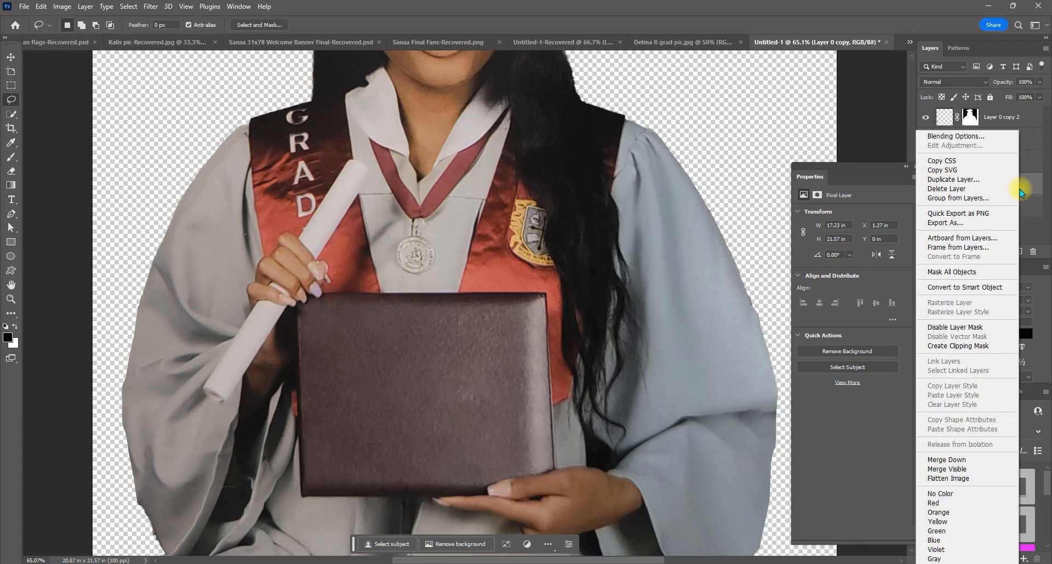
pyautogui.click(951, 180)
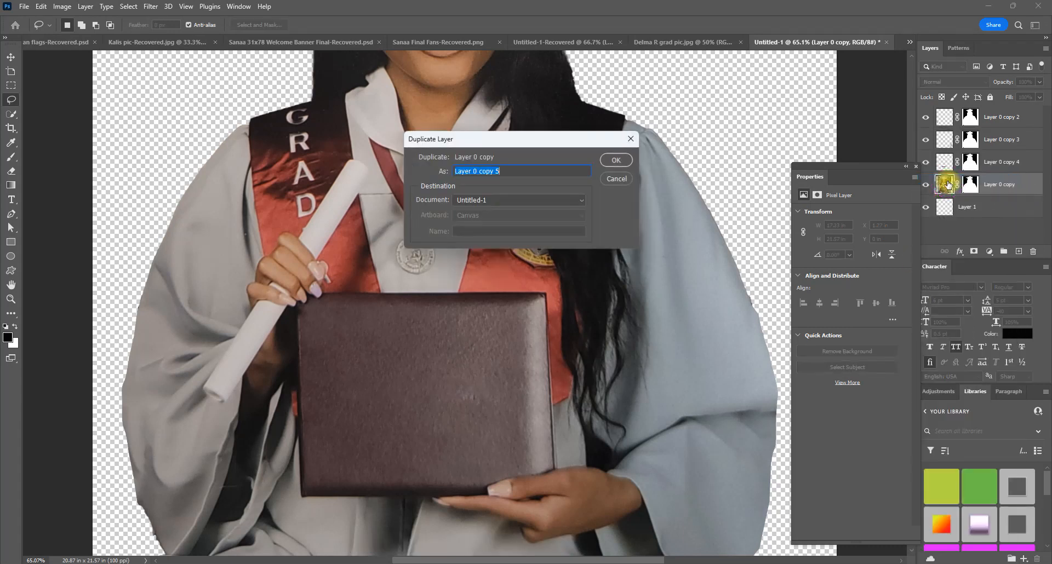
pyautogui.click(615, 160)
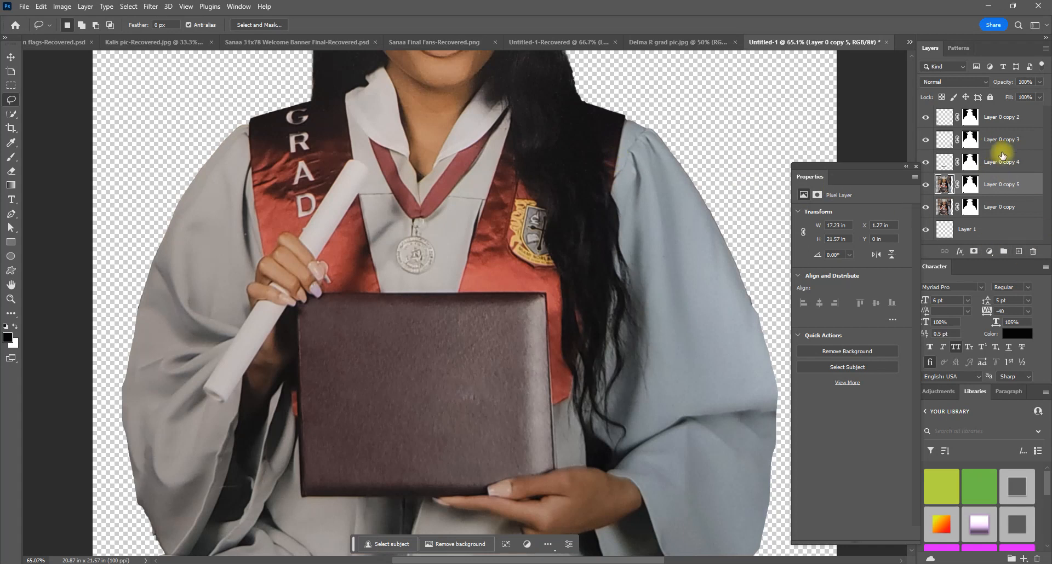
# - Merge the duplicated photo layer with the three fill layers above it into one layer, and hide the original Layer 0 copy
pyautogui.keyDown('shift'); pyautogui.click(1006, 123); pyautogui.keyUp('shift')
pyautogui.rightClick(1007, 124)
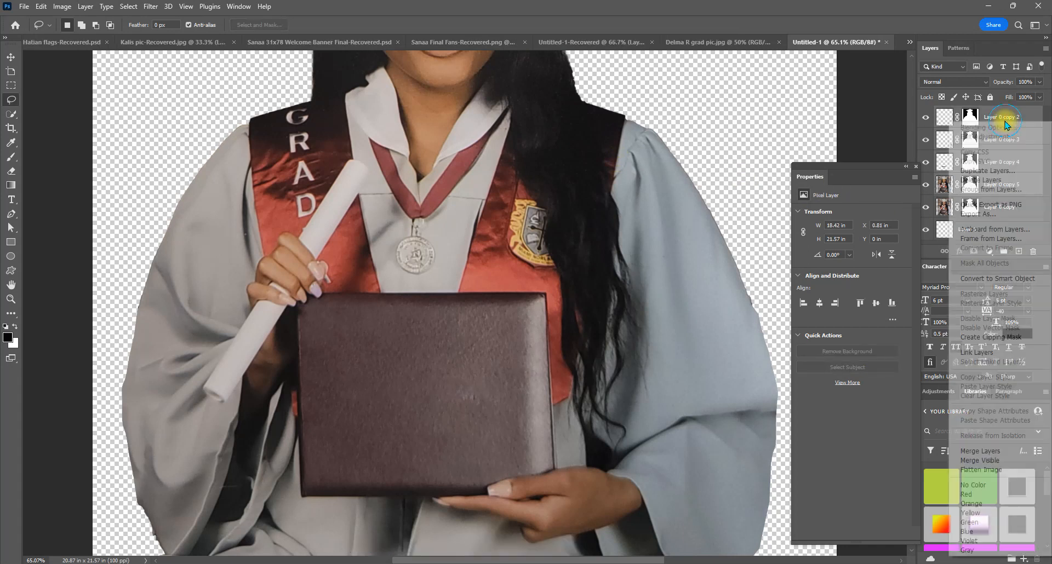
pyautogui.click(969, 451)
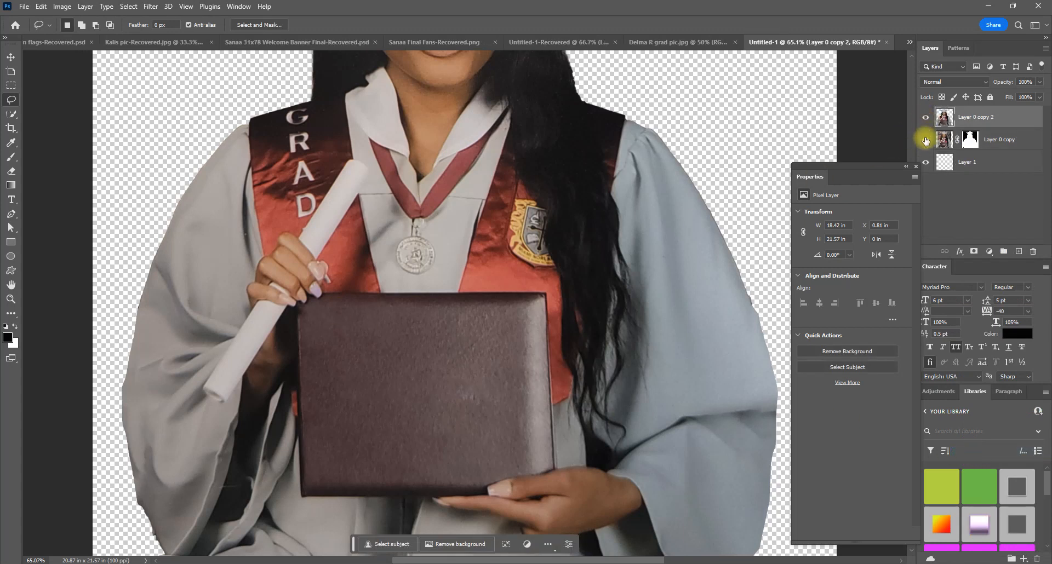
pyautogui.click(925, 140)
pyautogui.scroll(-3, 425, 362)
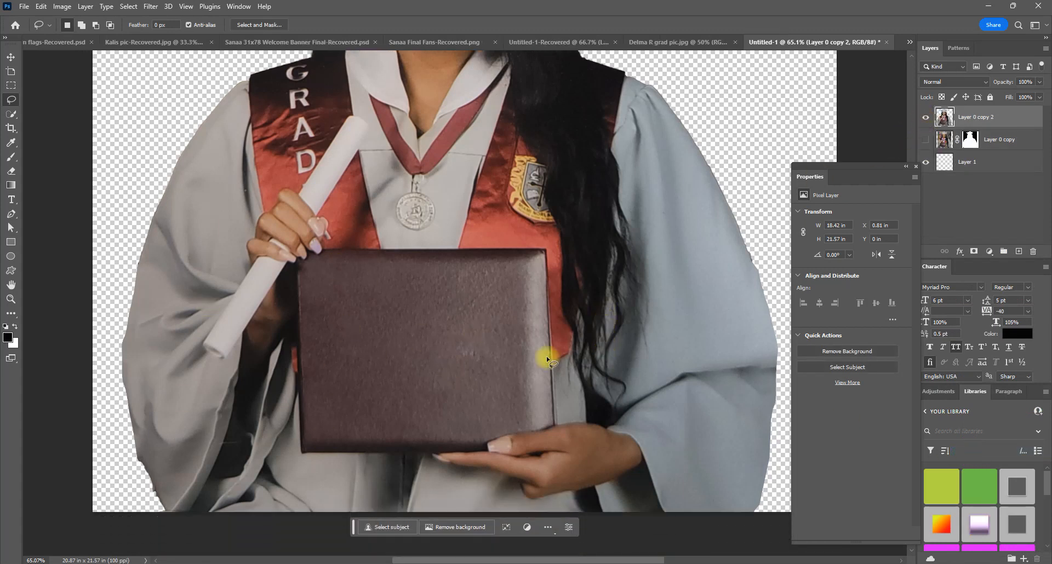